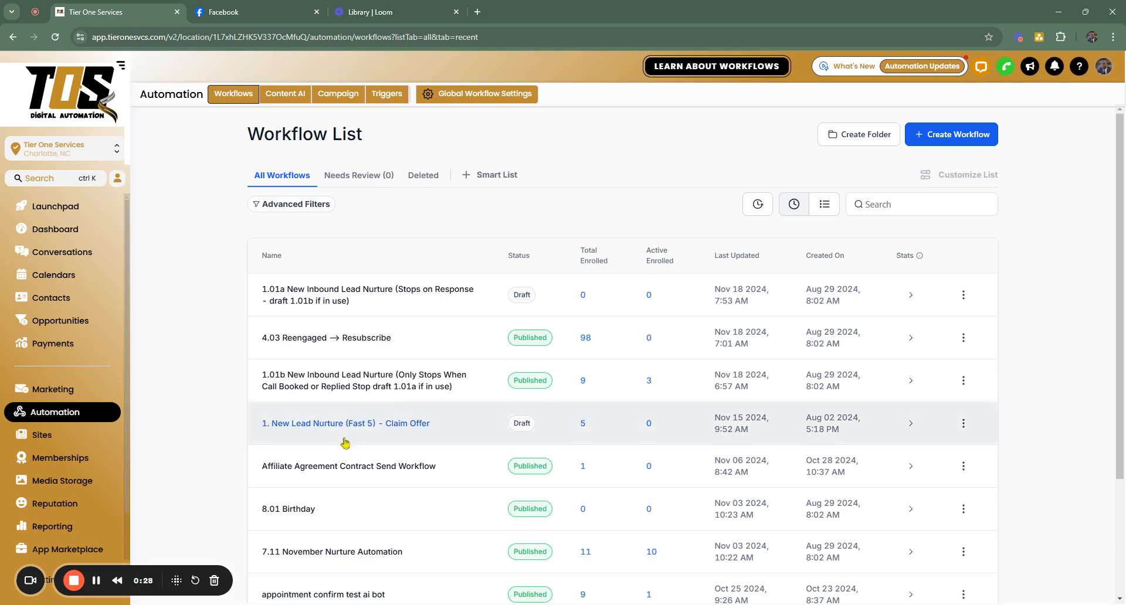
pyautogui.click(30, 581)
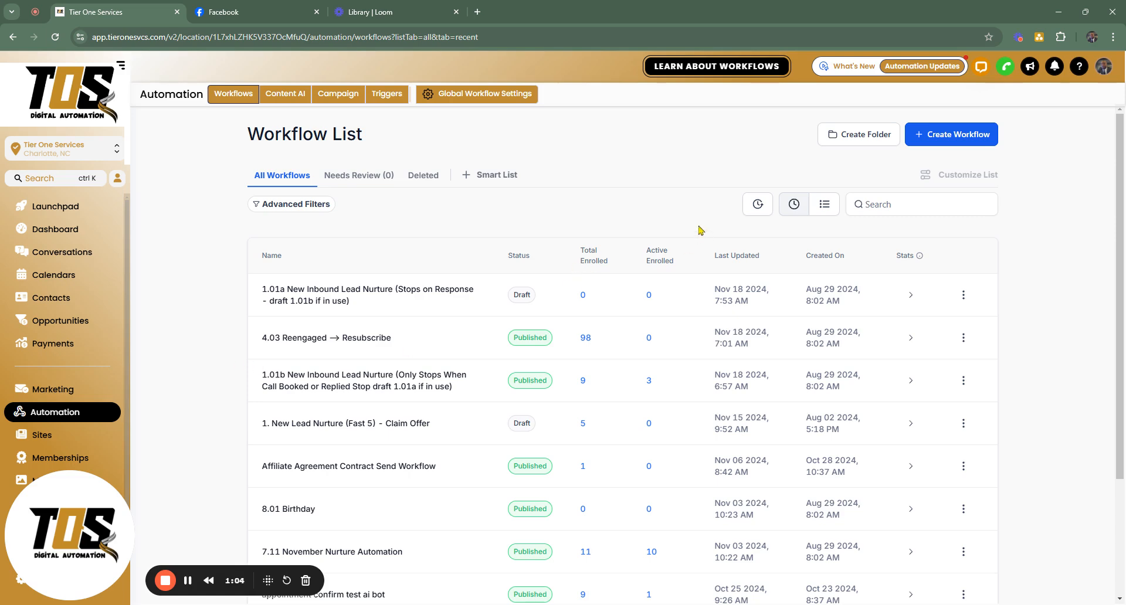
# Create a new workflow from scratch and dismiss the notice about multiple opportunities
pyautogui.click(962, 131)
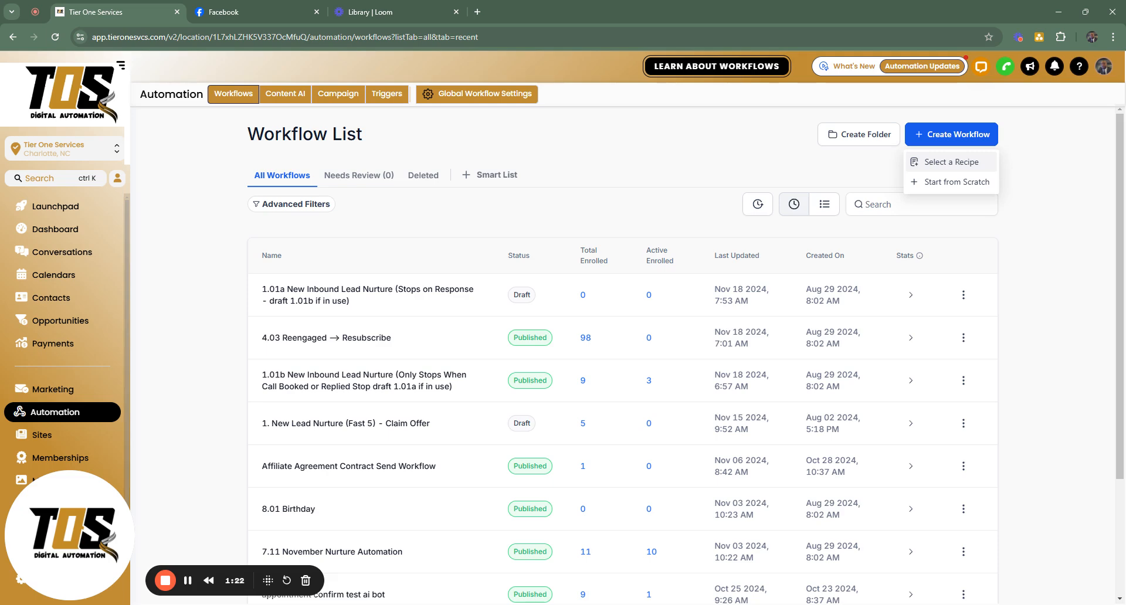
pyautogui.click(952, 182)
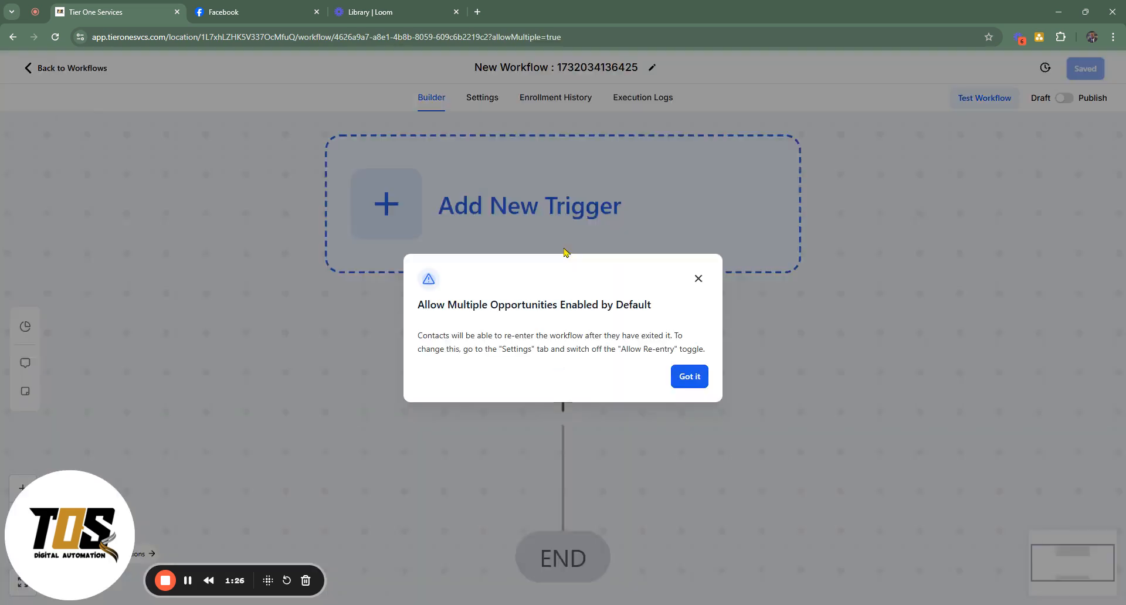
pyautogui.click(687, 381)
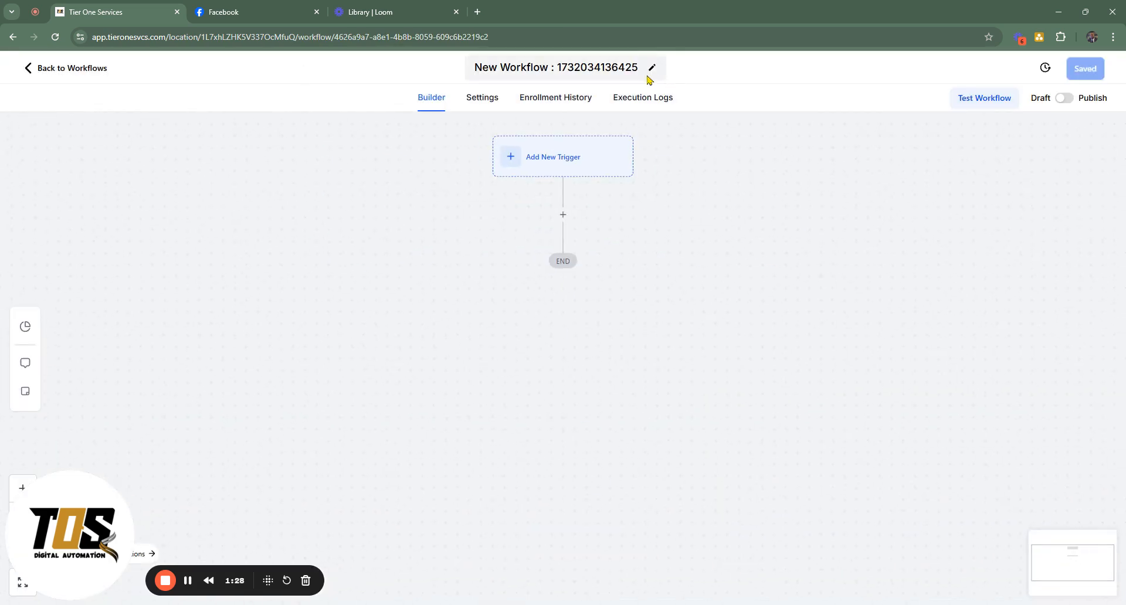
# Rename the workflow as "Facebook Post Comments Auto Reply"
pyautogui.tripleClick(617, 69)
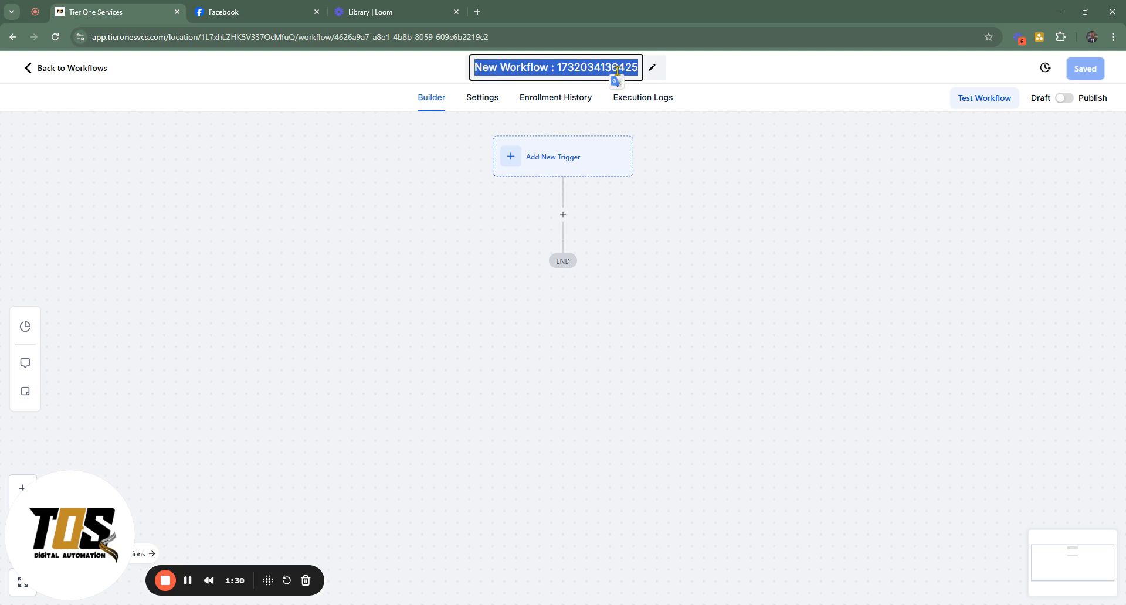
pyautogui.write('Facebook')
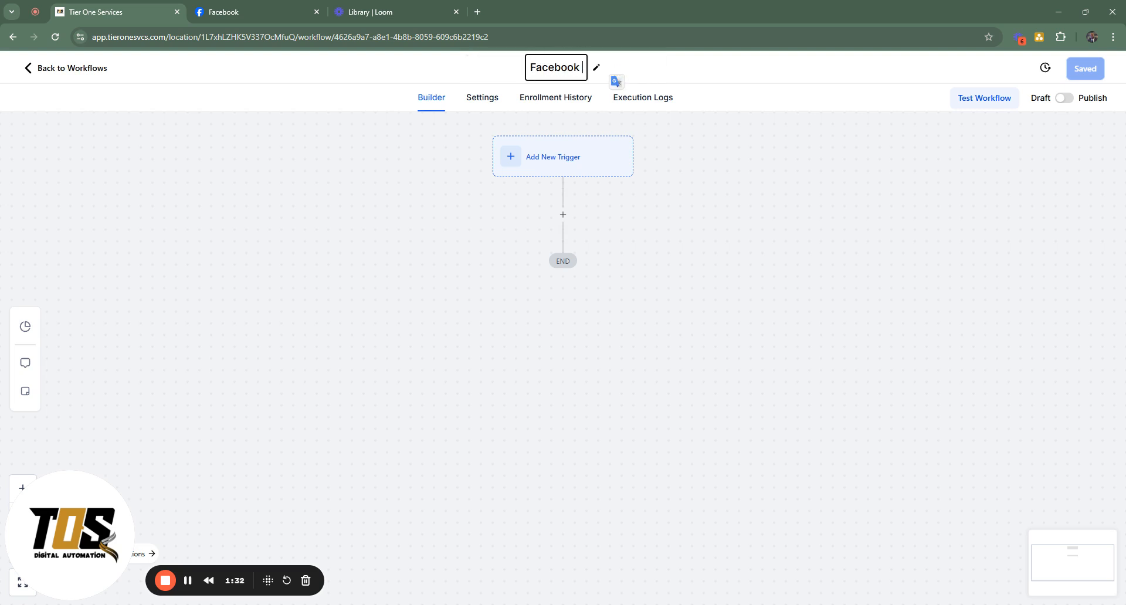
pyautogui.write(' Post Comments')
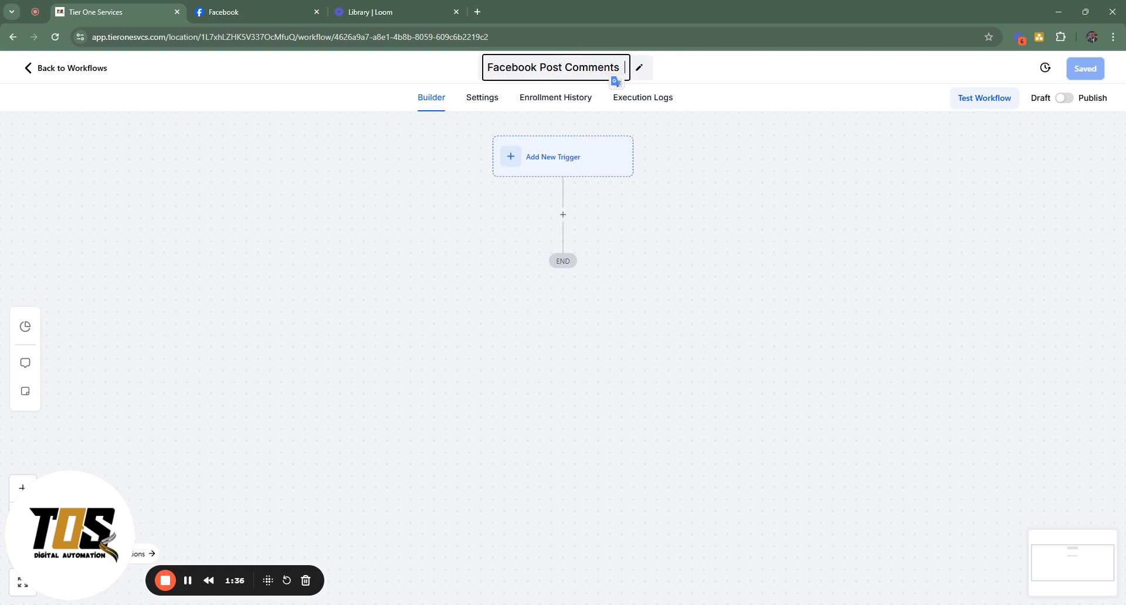
pyautogui.write(' Auto Reply')
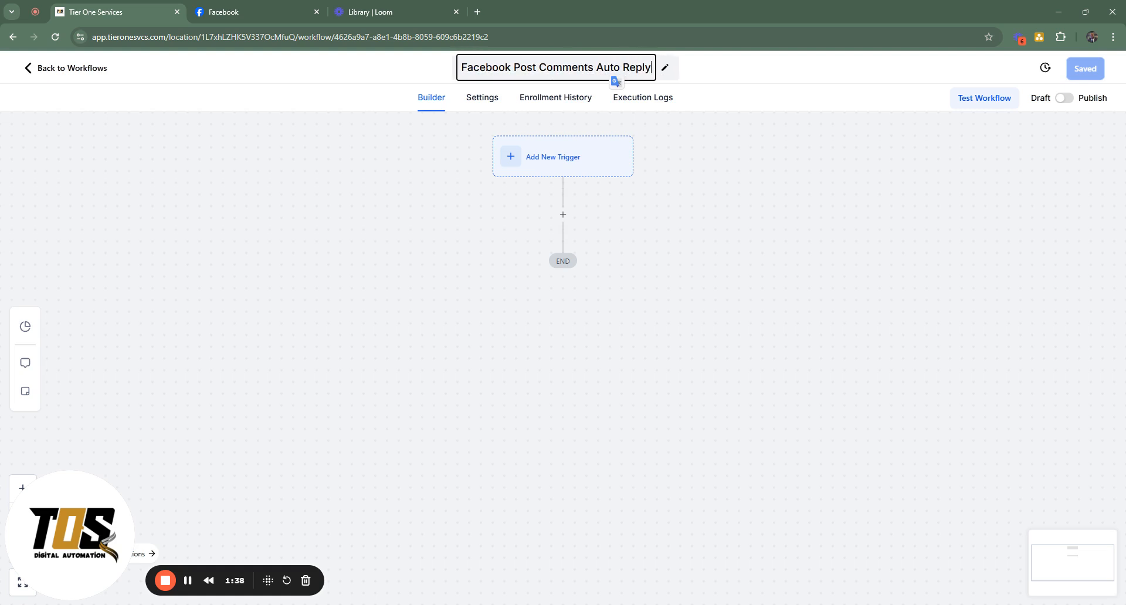
pyautogui.click(705, 179)
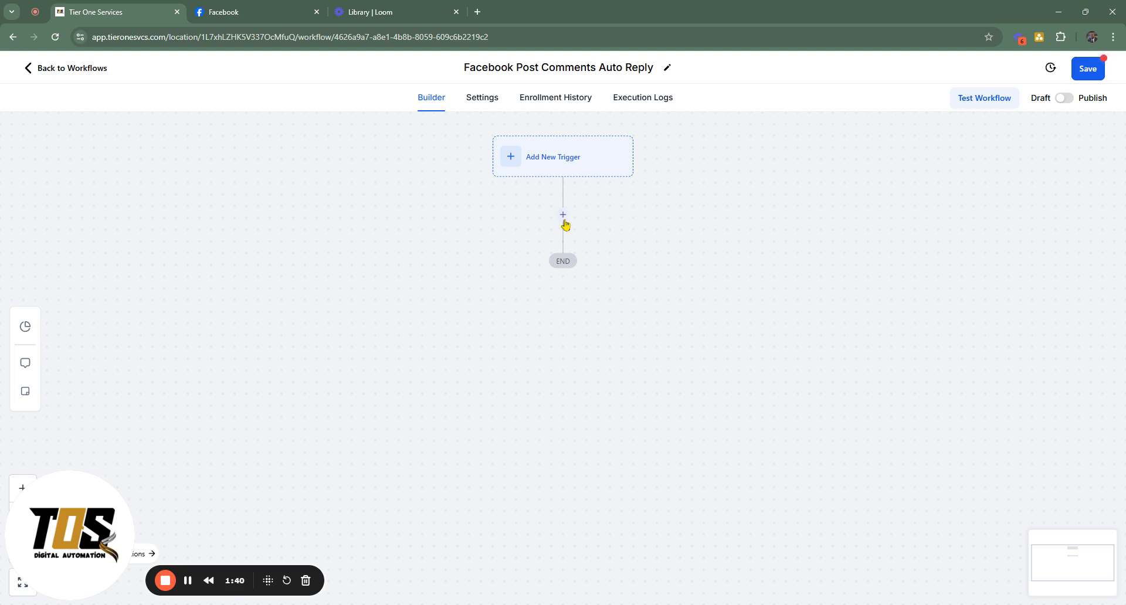
# Start a new workflow trigger of the type Facebook - Comment(s) on a Post
pyautogui.click(582, 165)
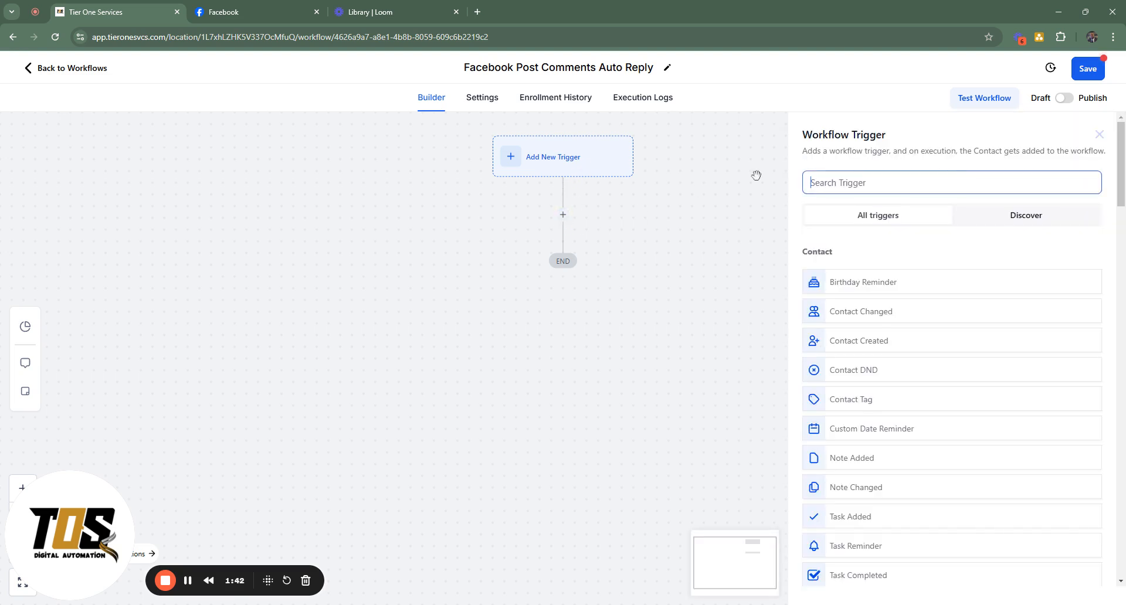
pyautogui.write('fa')
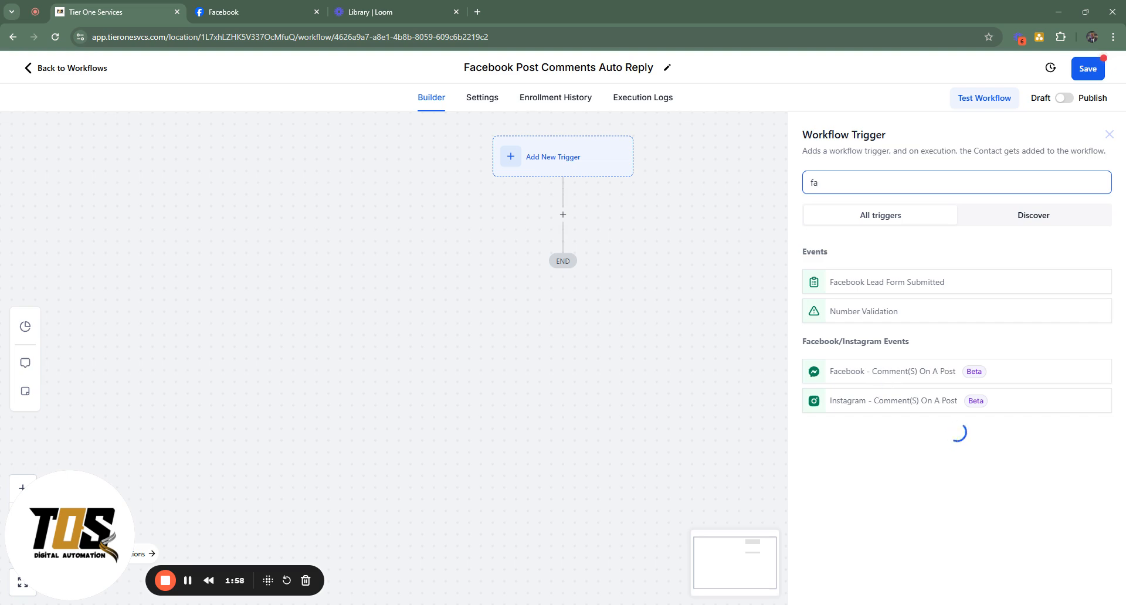
pyautogui.click(817, 374)
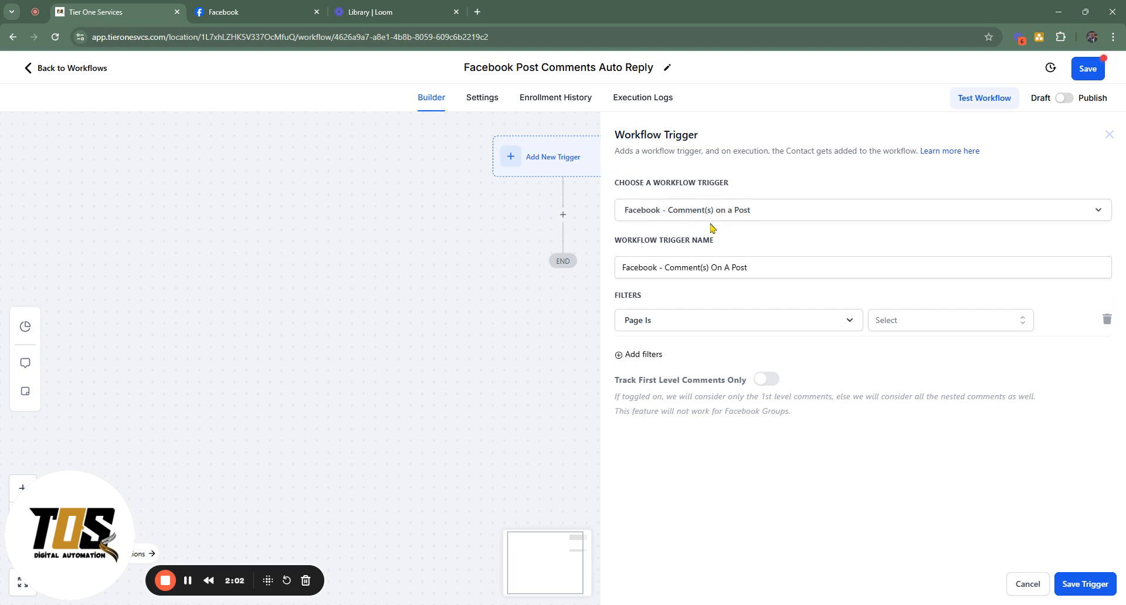
pyautogui.moveTo(621, 241); pyautogui.dragTo(760, 248)
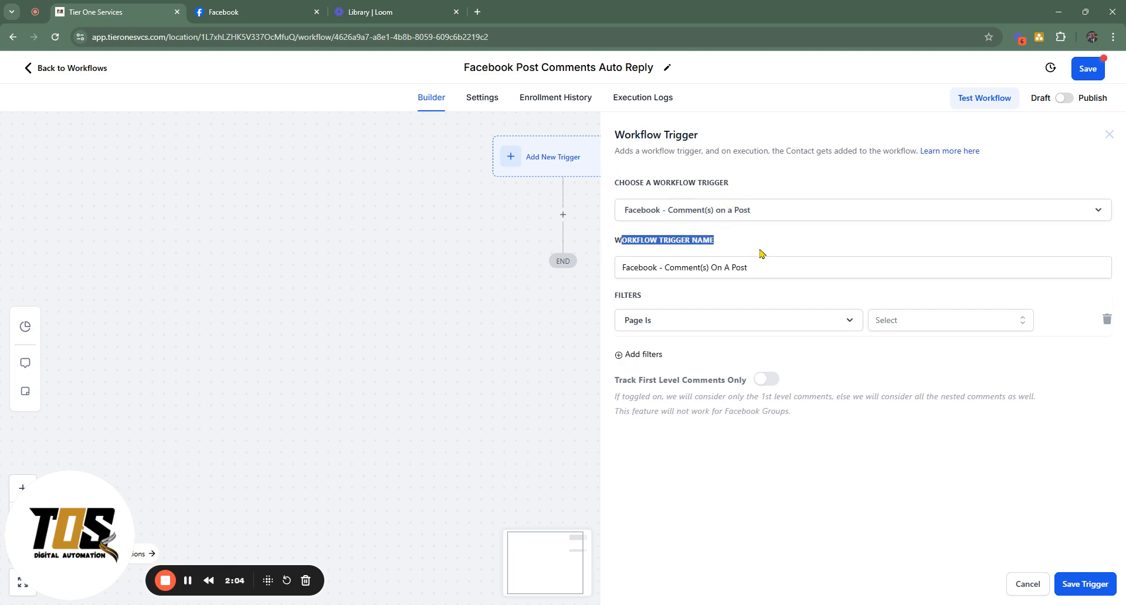
pyautogui.click(761, 249)
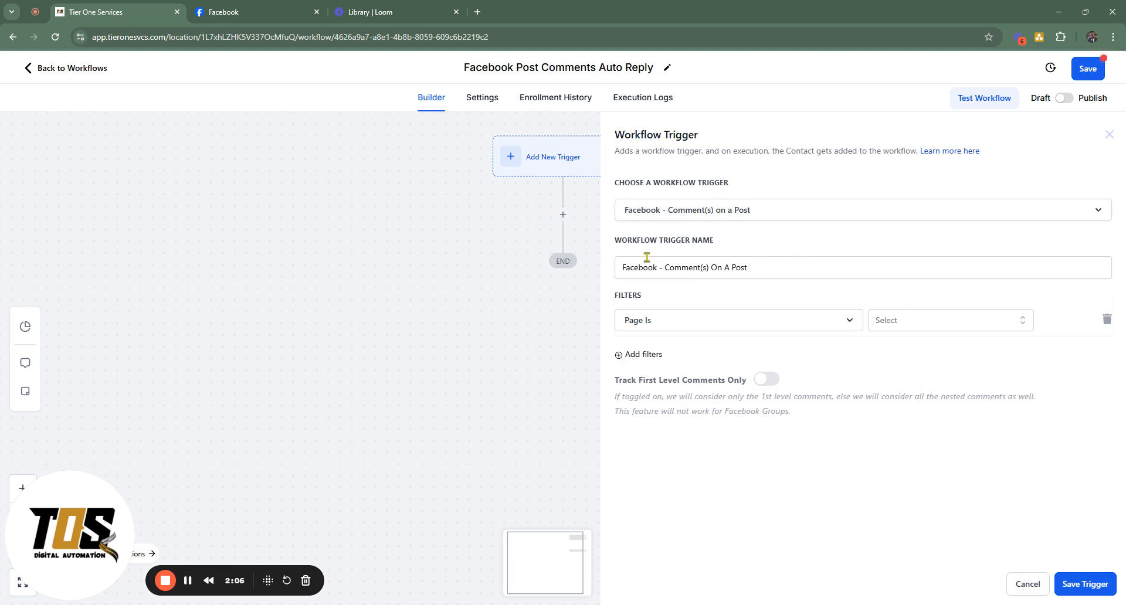
pyautogui.moveTo(654, 266); pyautogui.dragTo(810, 248)
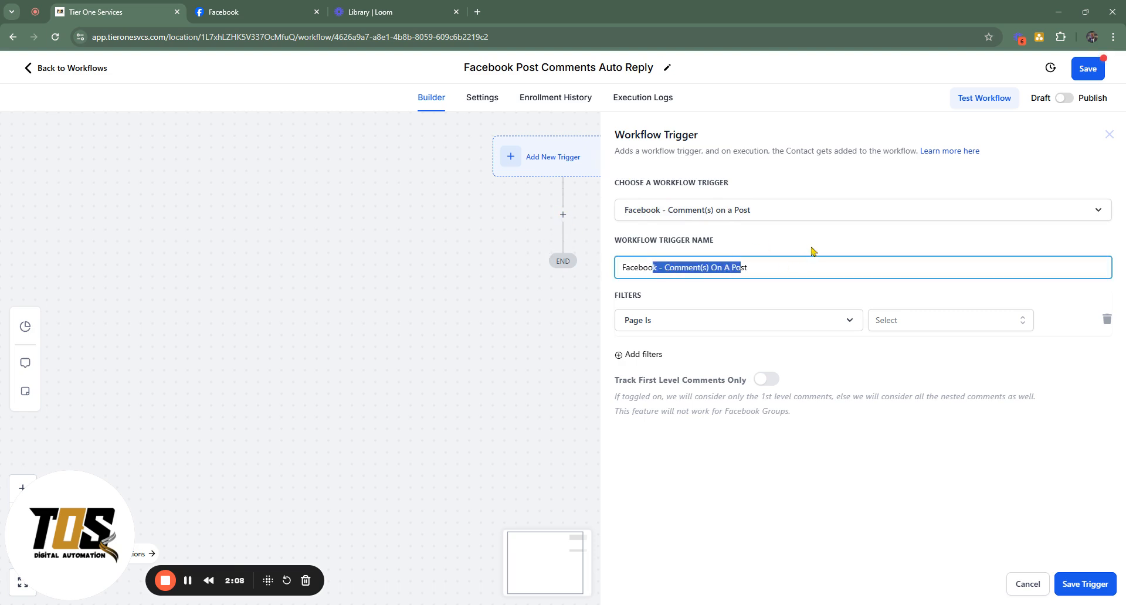
pyautogui.click(814, 252)
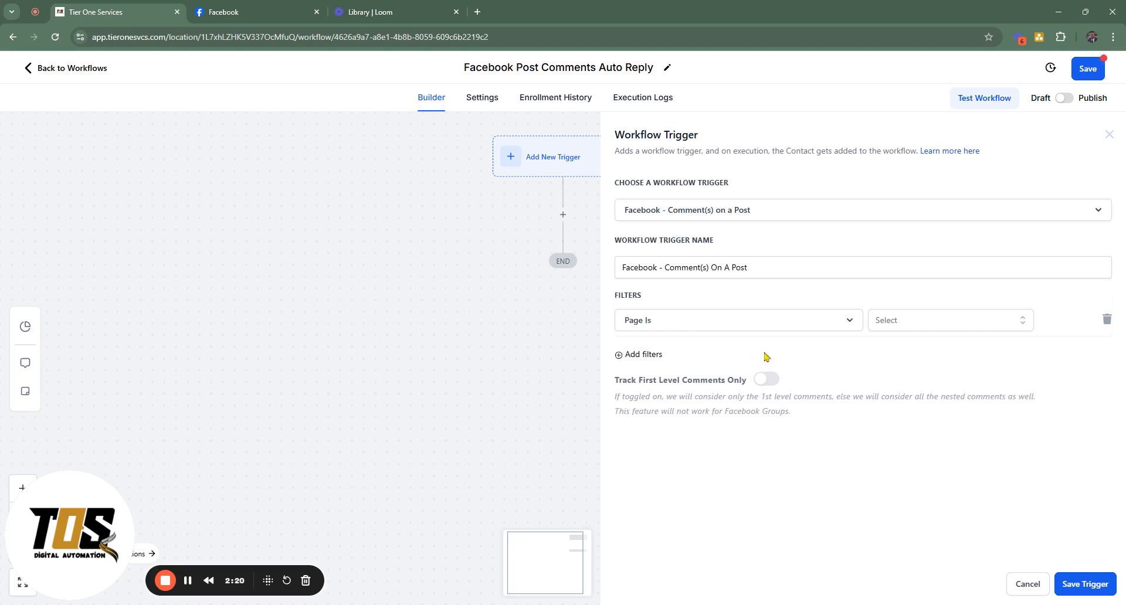
# Set the trigger's Page Is filter to Tier One Services
pyautogui.click(777, 325)
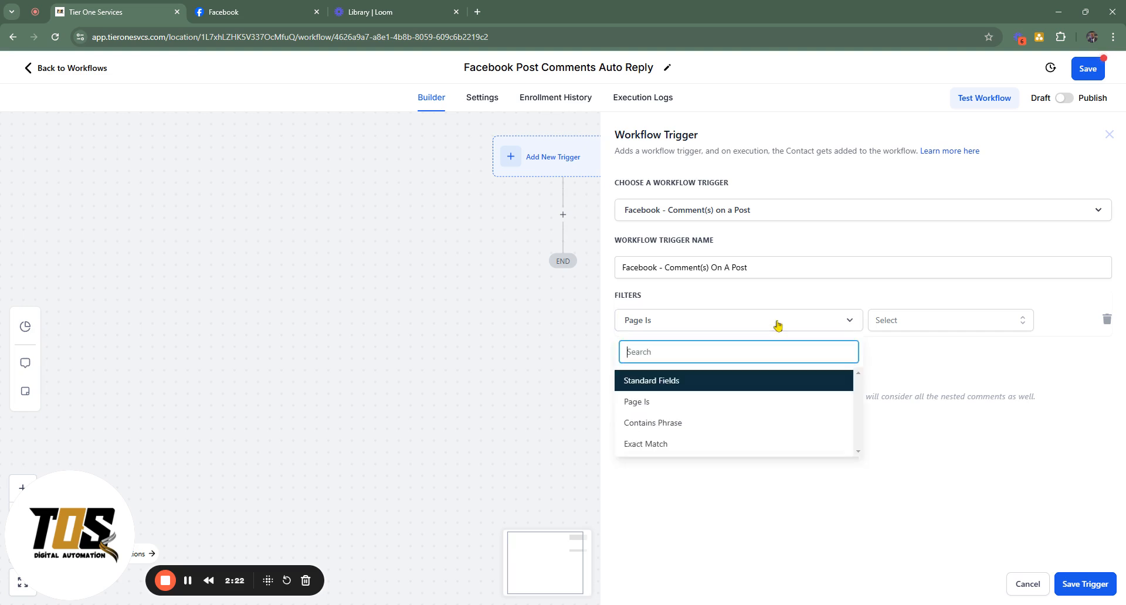
pyautogui.click(777, 325)
pyautogui.click(925, 322)
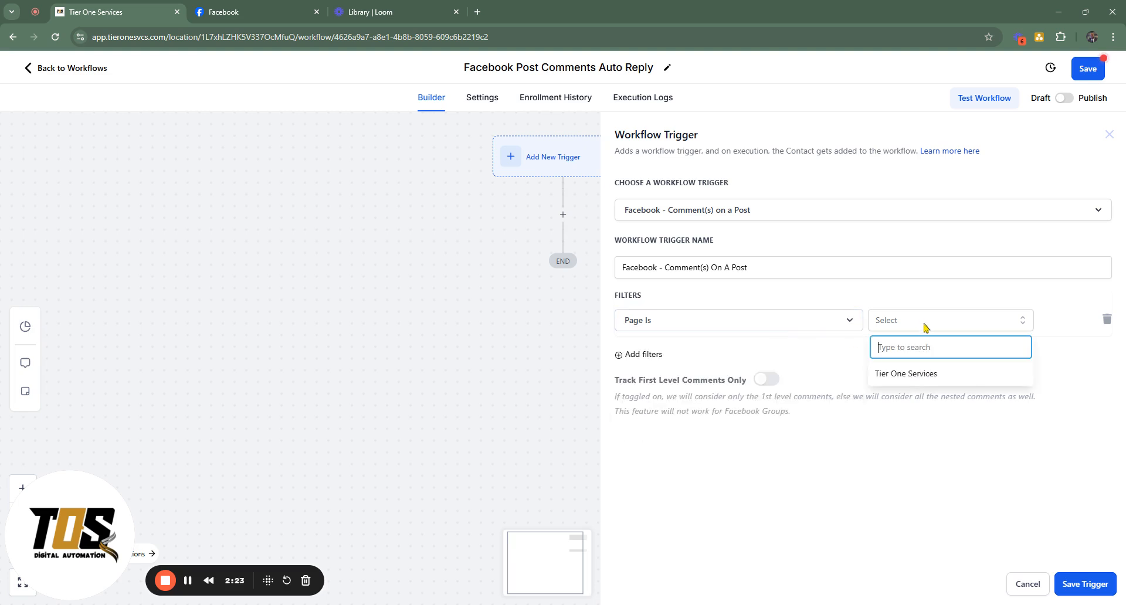
pyautogui.click(923, 374)
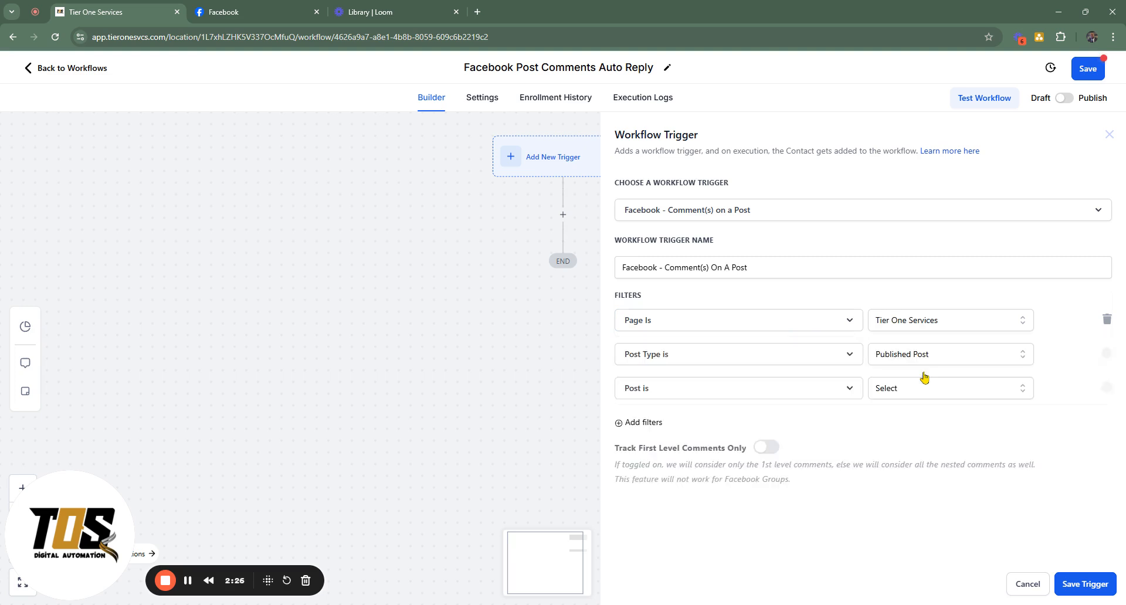
# Examine the condition choices of the Post Type and Post filters and the available post types
pyautogui.click(693, 355)
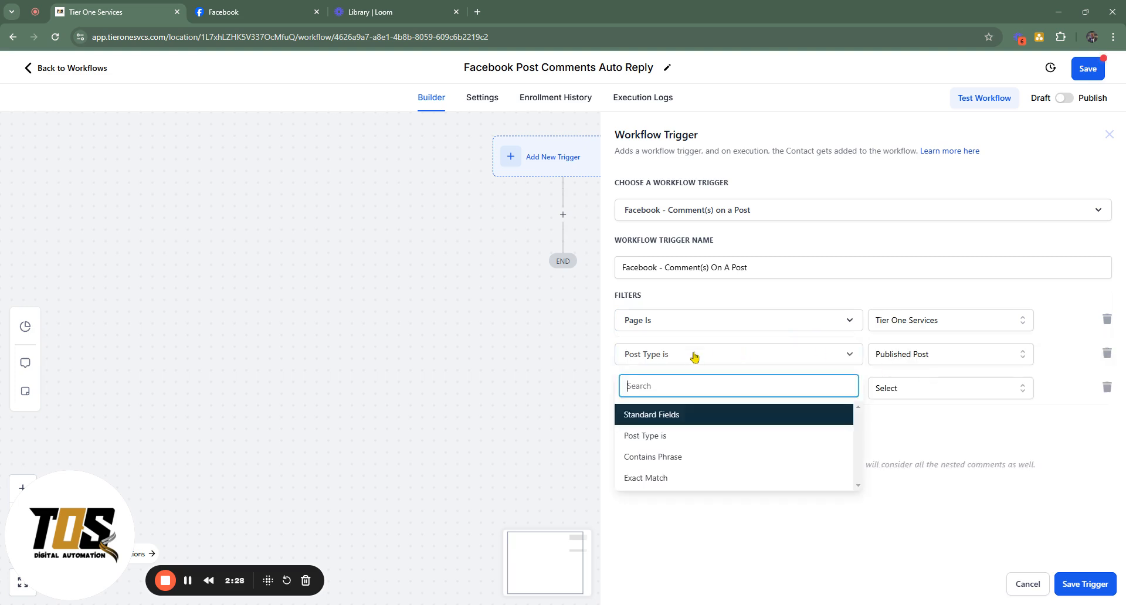
pyautogui.click(694, 354)
pyautogui.click(693, 356)
pyautogui.click(772, 413)
pyautogui.click(903, 412)
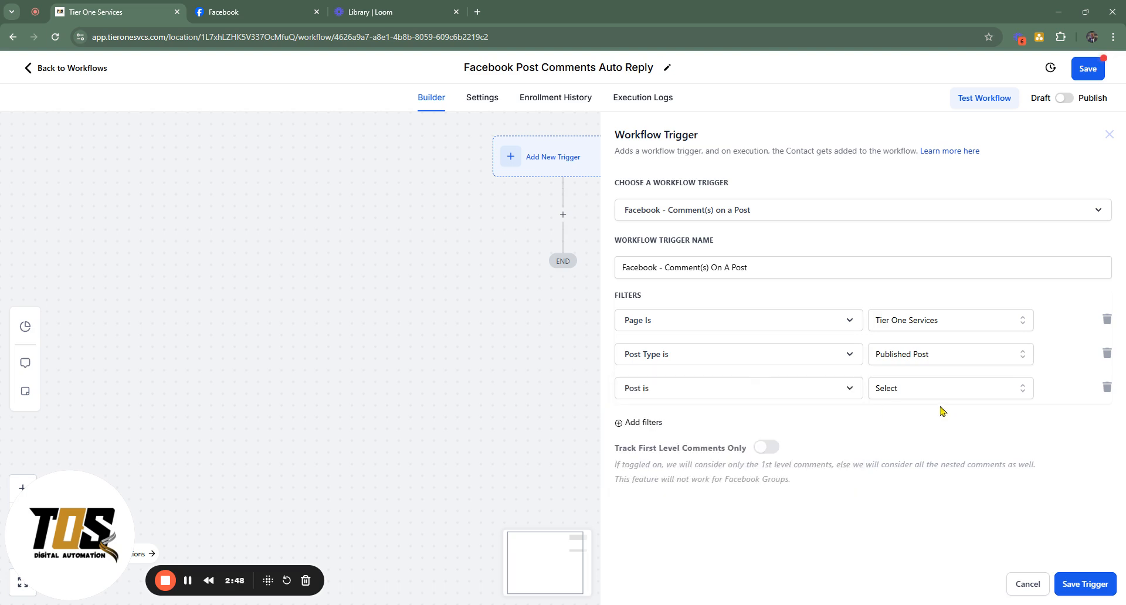
pyautogui.click(945, 358)
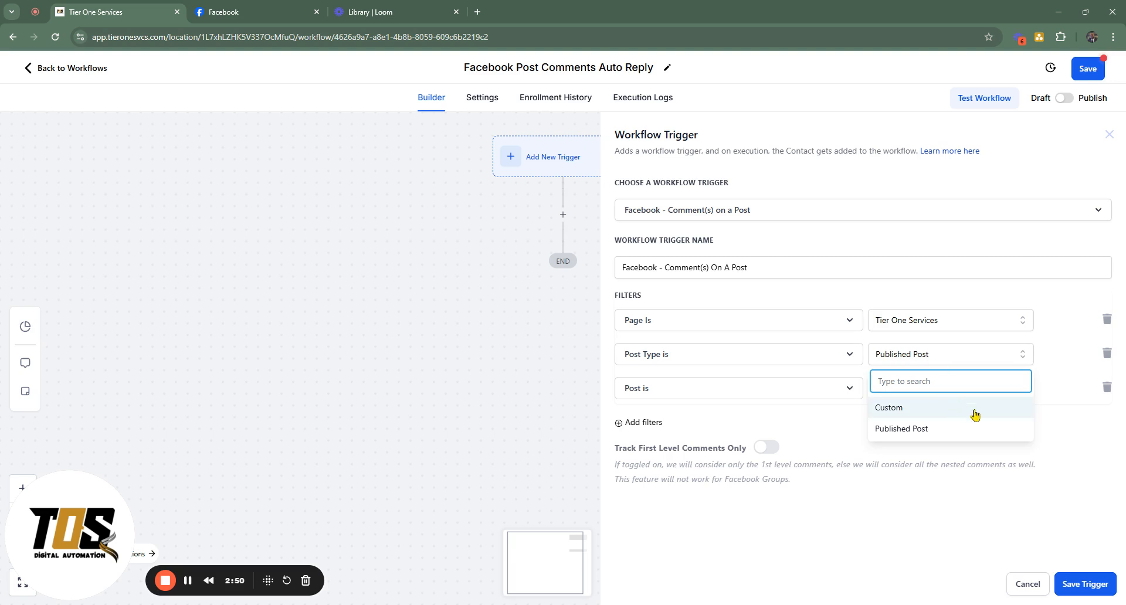
pyautogui.click(1083, 417)
pyautogui.click(733, 398)
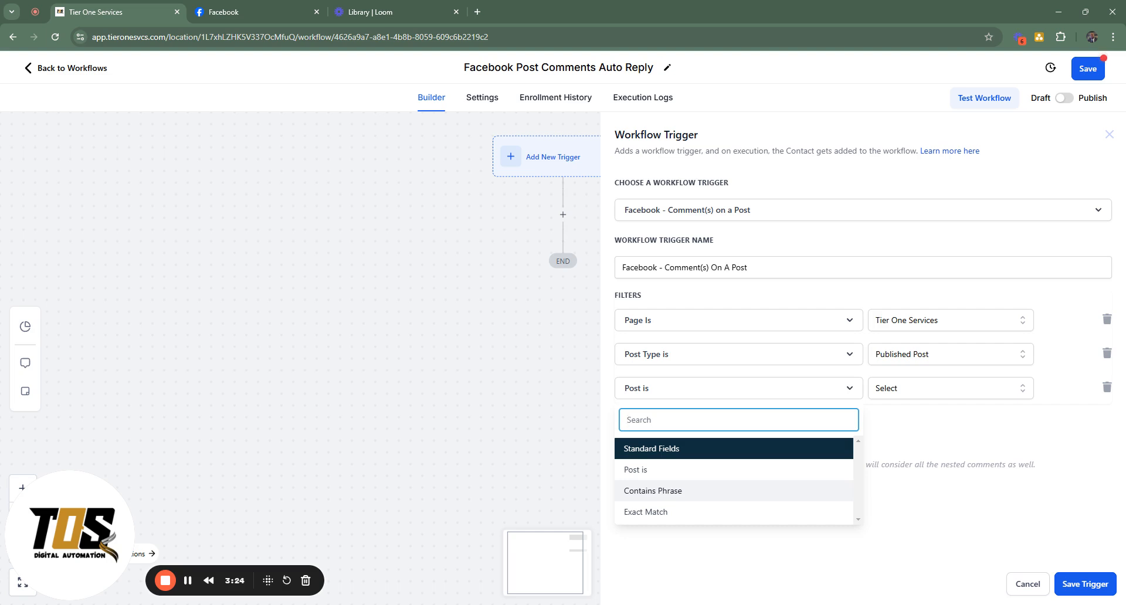
pyautogui.click(927, 441)
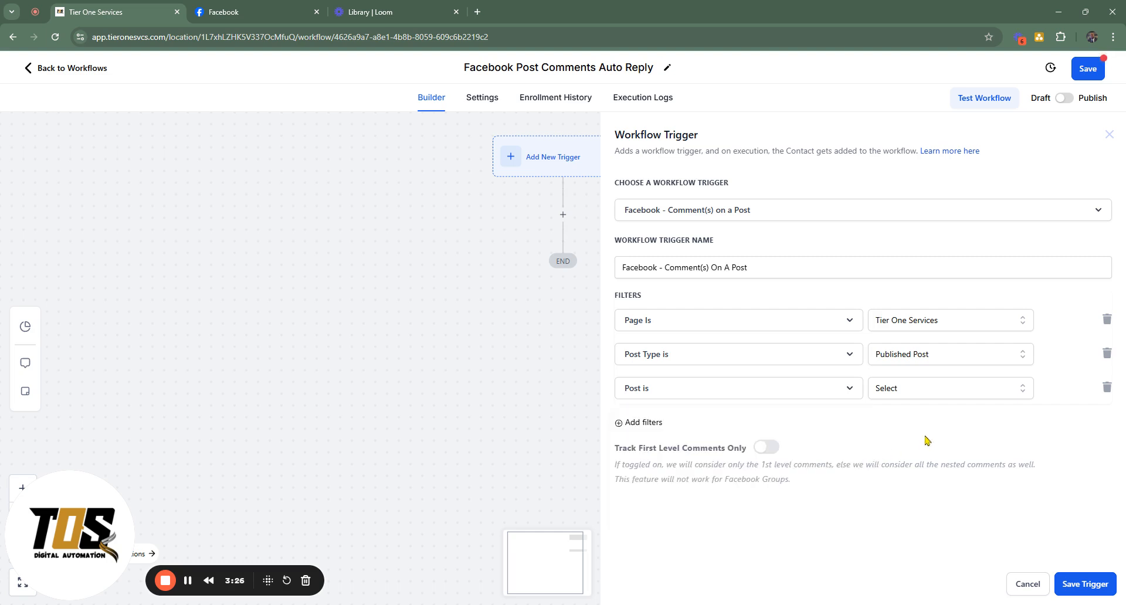
# Set the Post is filter to the 16-Nov-2024 post "Elevate Your Real Estate Game" and check that post on Facebook
pyautogui.click(915, 388)
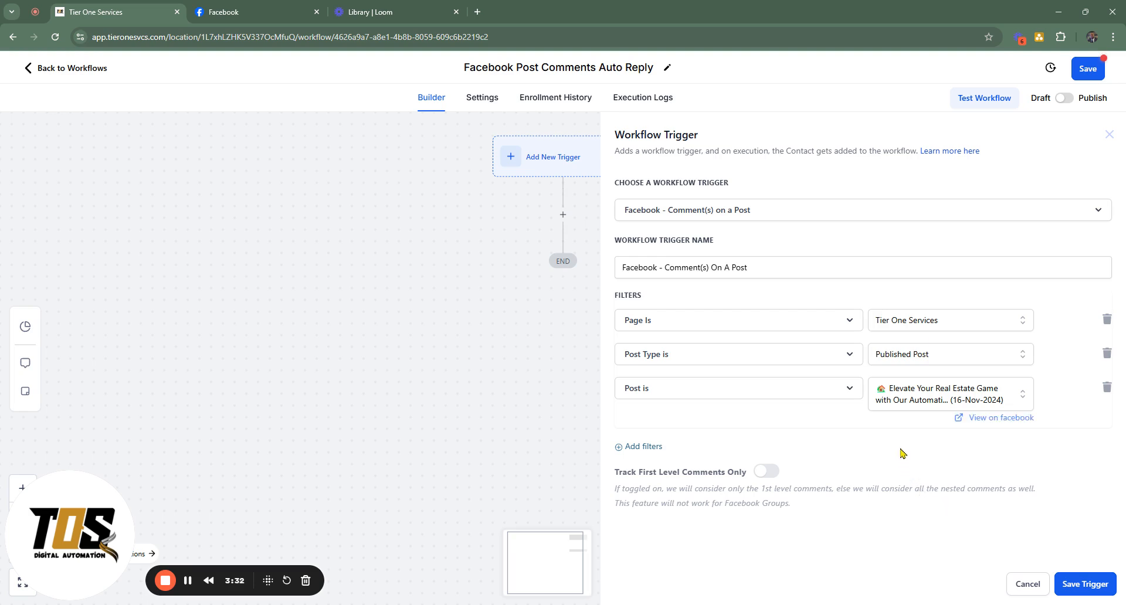
pyautogui.click(992, 418)
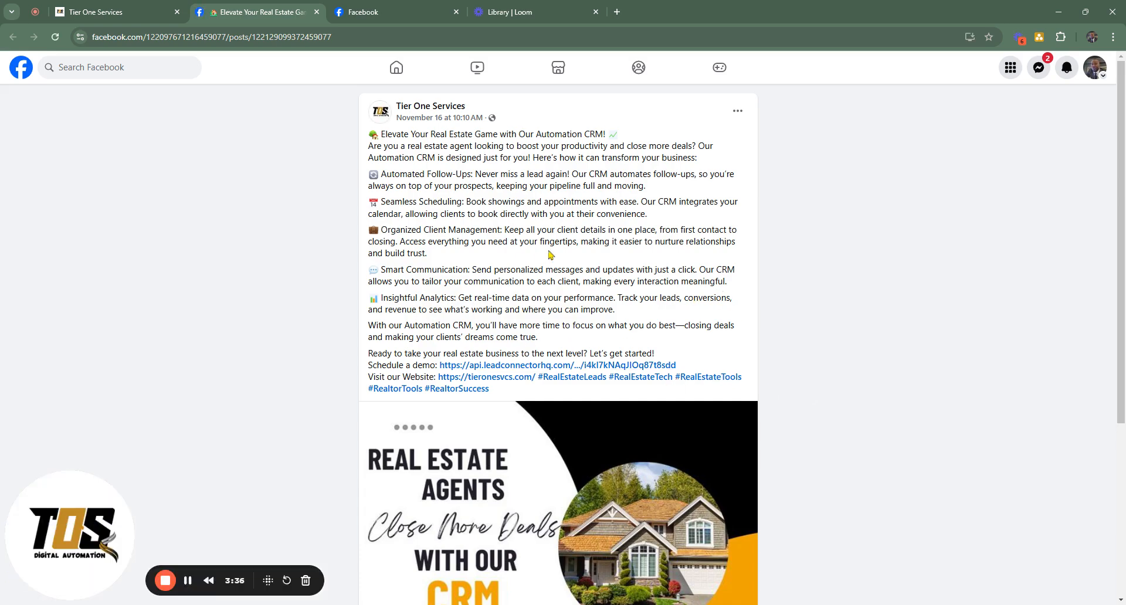
pyautogui.scroll(-1, 545, 243)
pyautogui.scroll(-3, 545, 243)
pyautogui.scroll(4, 572, 232)
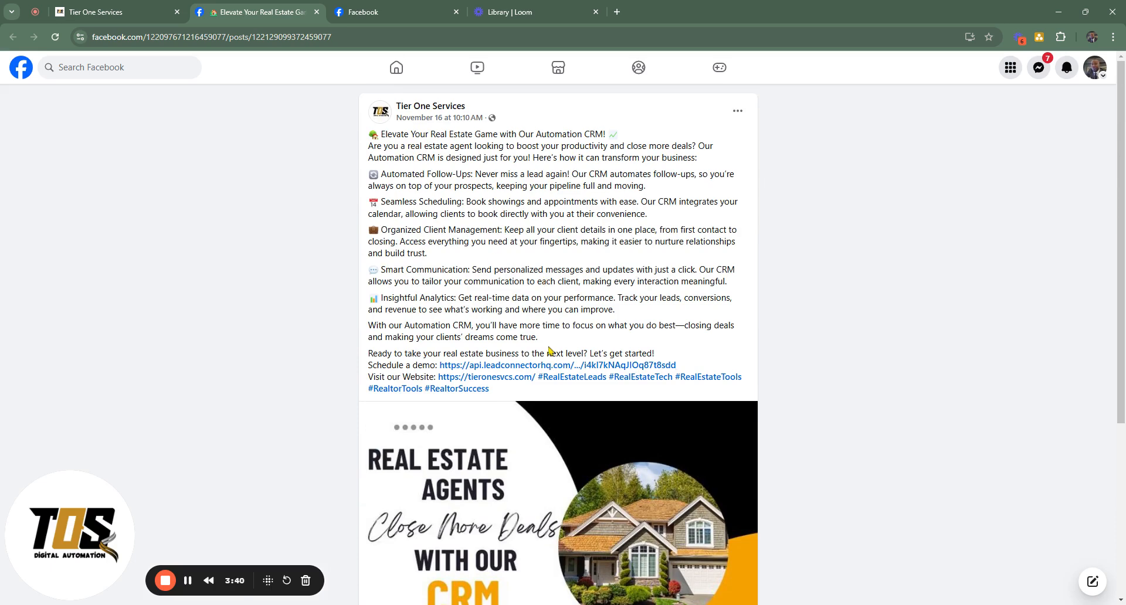
pyautogui.click(120, 12)
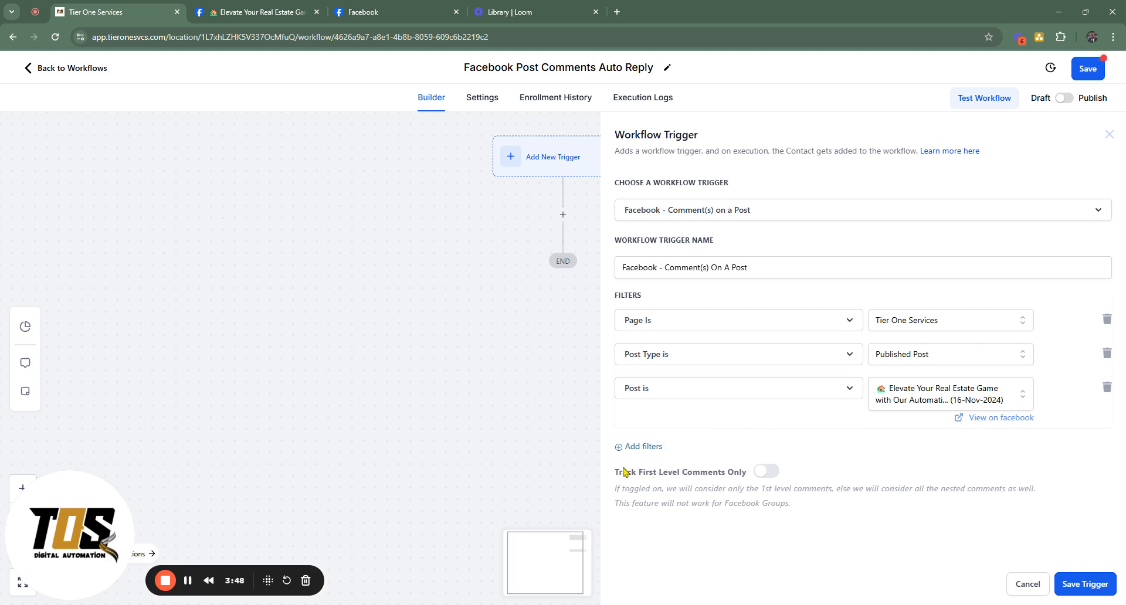
# Review the Track First Level Comments Only option and its description, and save the Facebook comment trigger
pyautogui.moveTo(625, 472); pyautogui.dragTo(742, 476)
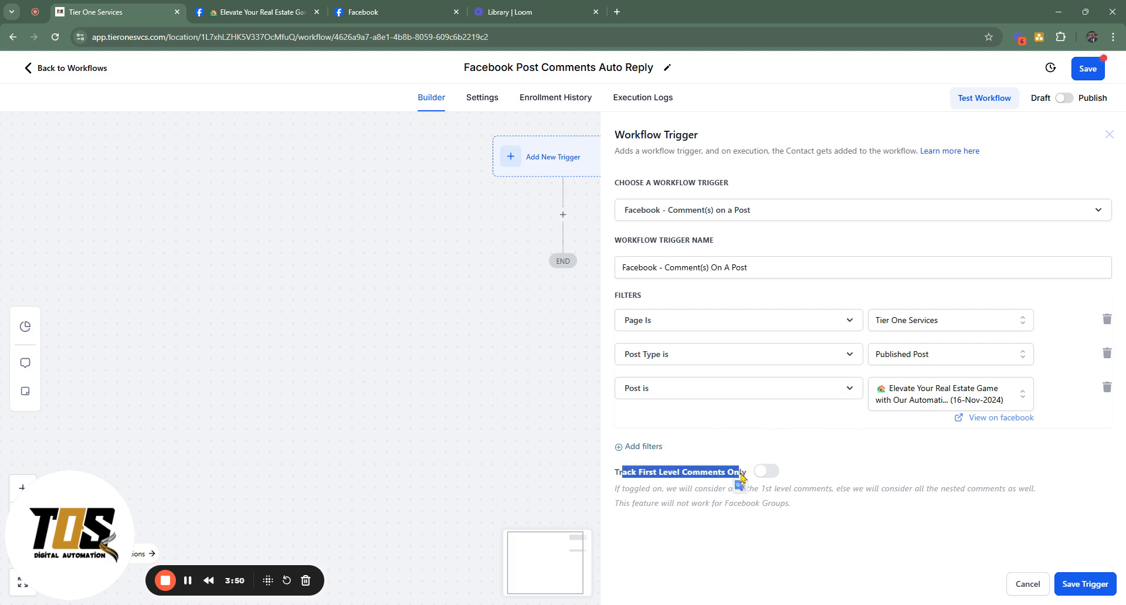
pyautogui.click(715, 515)
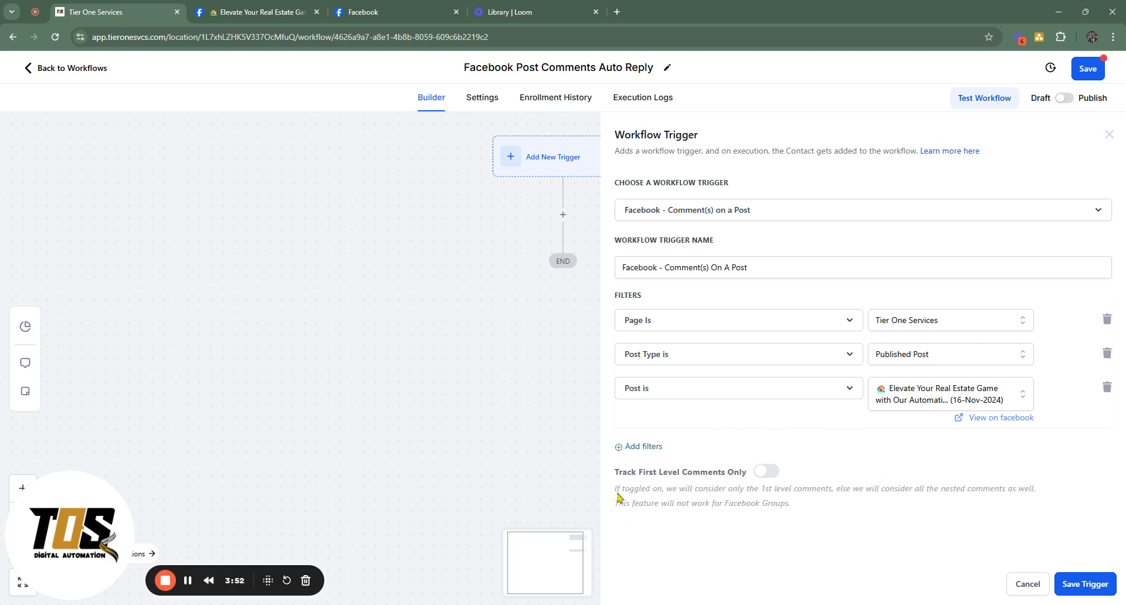
pyautogui.moveTo(615, 494); pyautogui.dragTo(742, 504)
pyautogui.click(831, 516)
pyautogui.click(1078, 584)
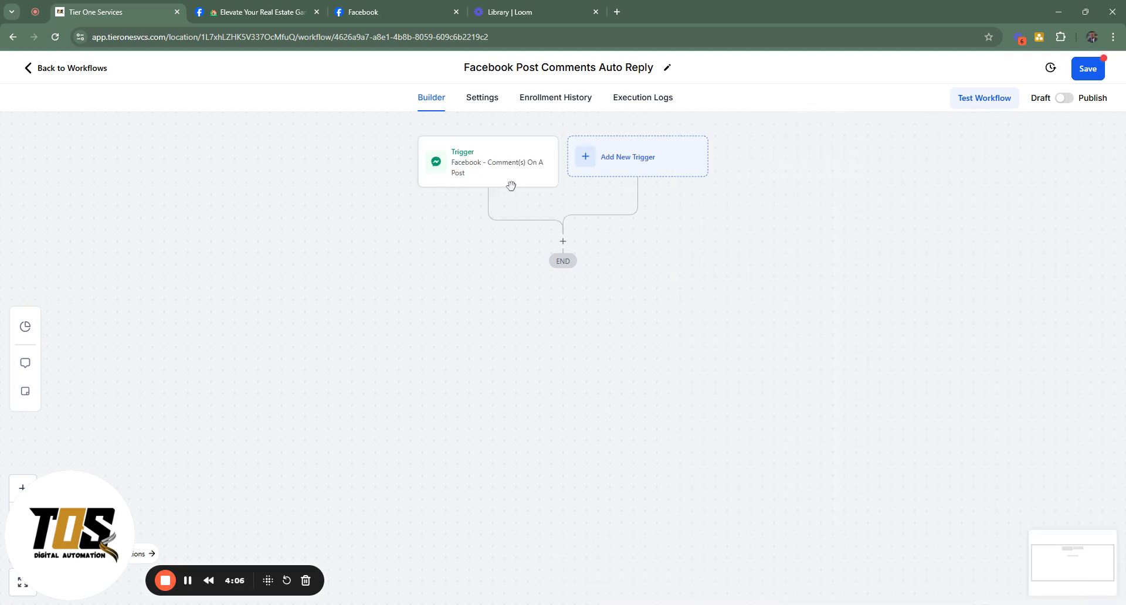
# Add an Instagram - Comment(s) on a Post trigger with its Page Is filter set to Tier One Services
pyautogui.click(609, 168)
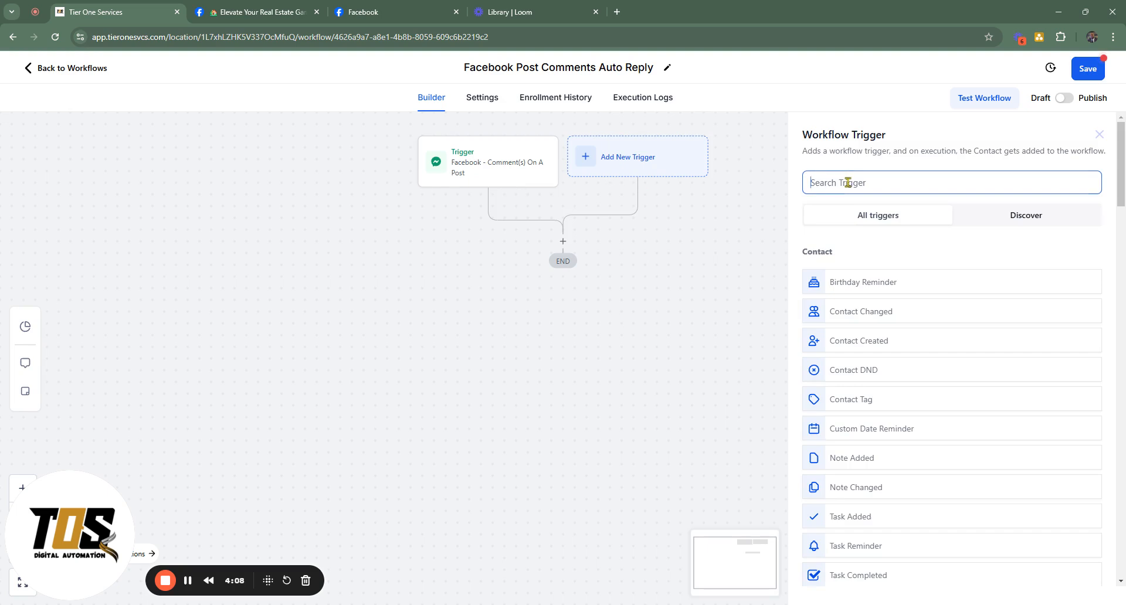
pyautogui.write('inst')
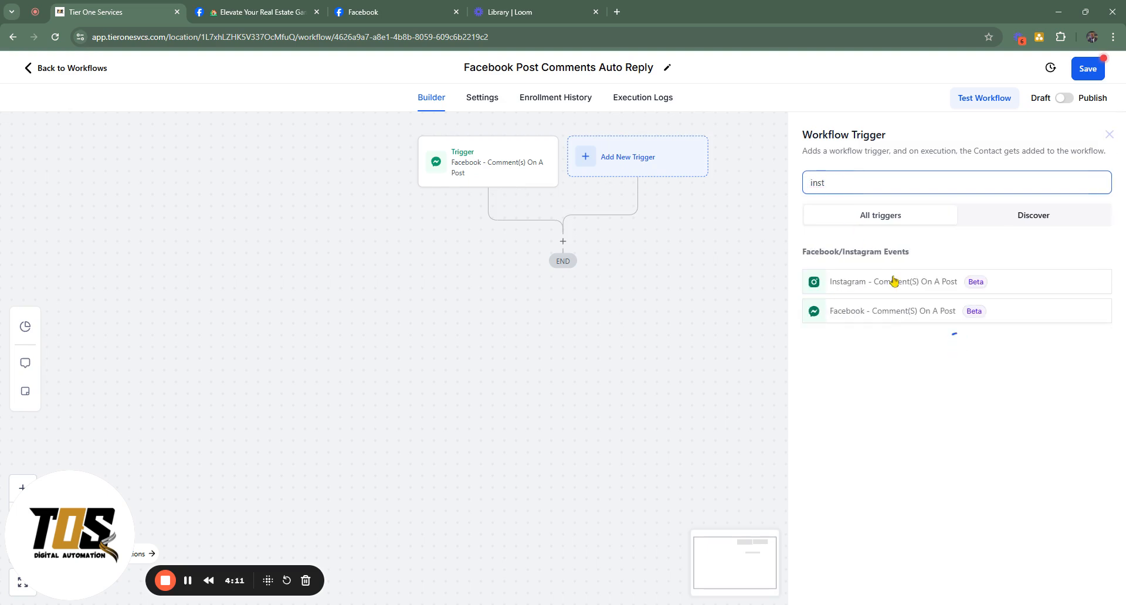
pyautogui.click(893, 281)
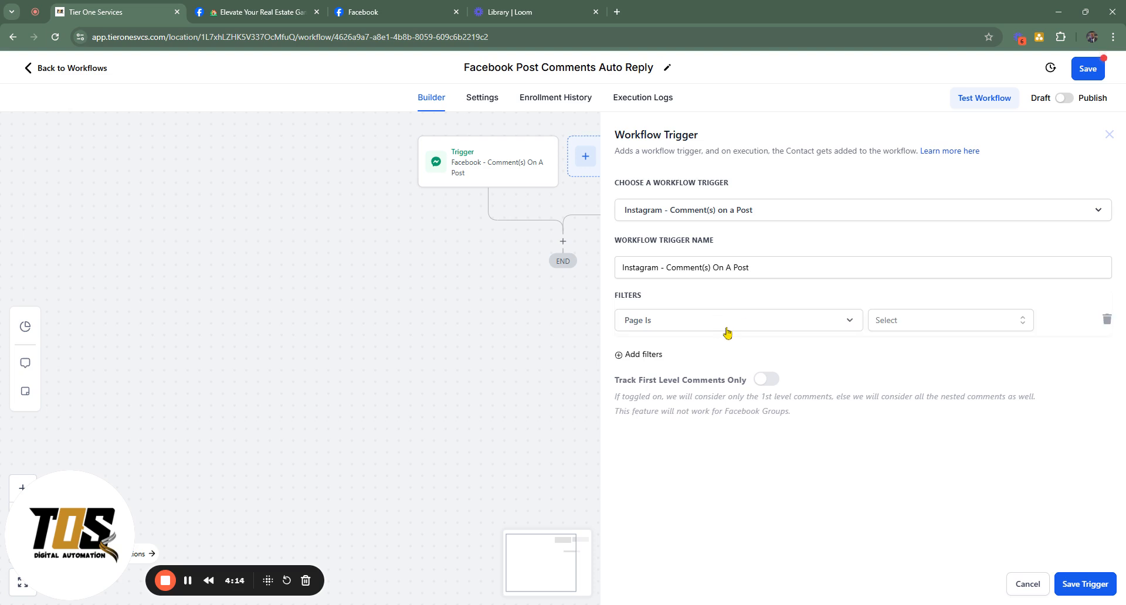
pyautogui.click(886, 327)
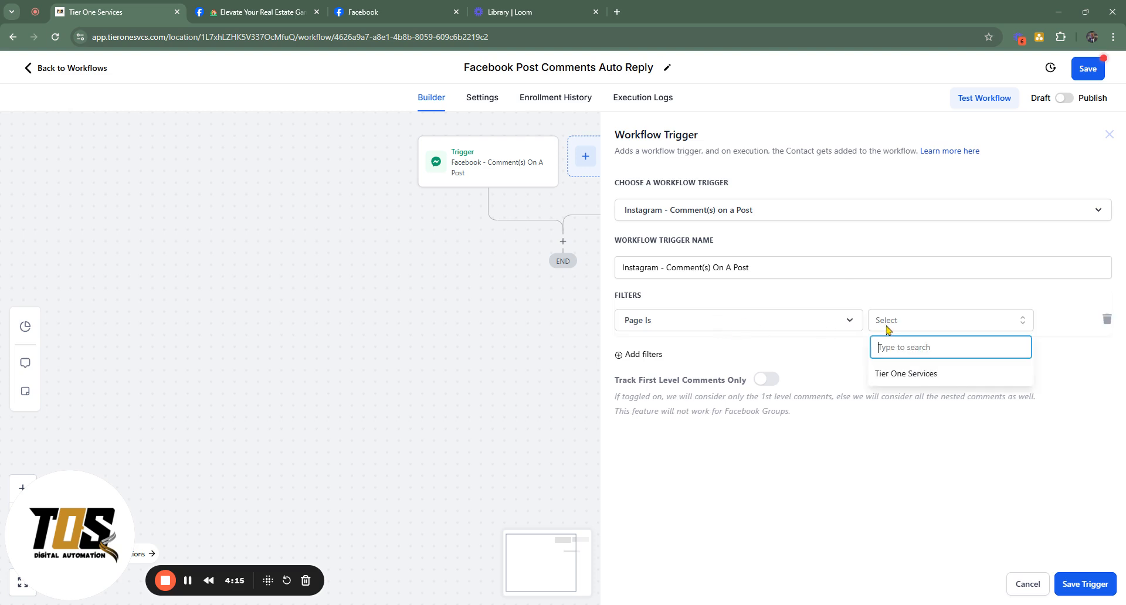
pyautogui.click(891, 368)
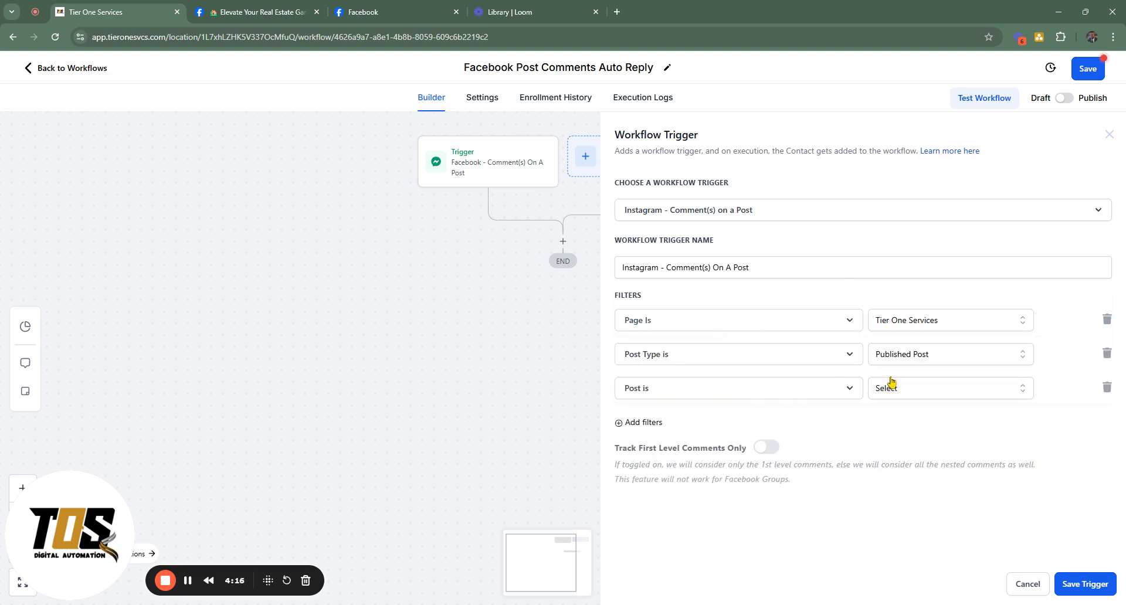
# Set the Instagram trigger's Post is filter to the 15-Nov-2024 post "Cut Costs, Save Time, and Automate Everything!" and save the trigger
pyautogui.click(938, 396)
pyautogui.click(968, 509)
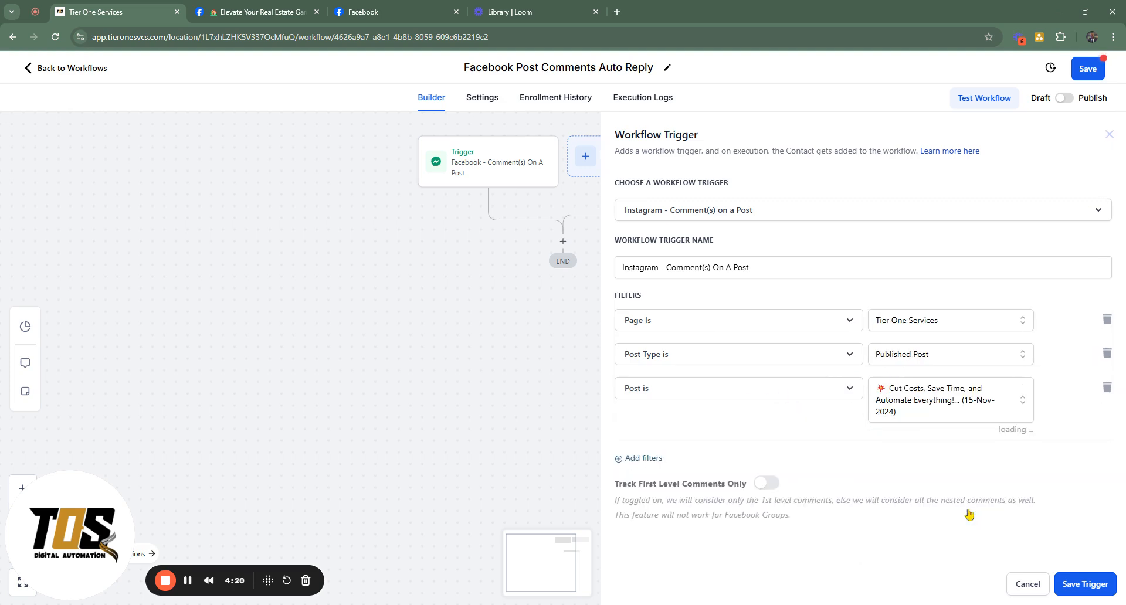
pyautogui.click(1097, 585)
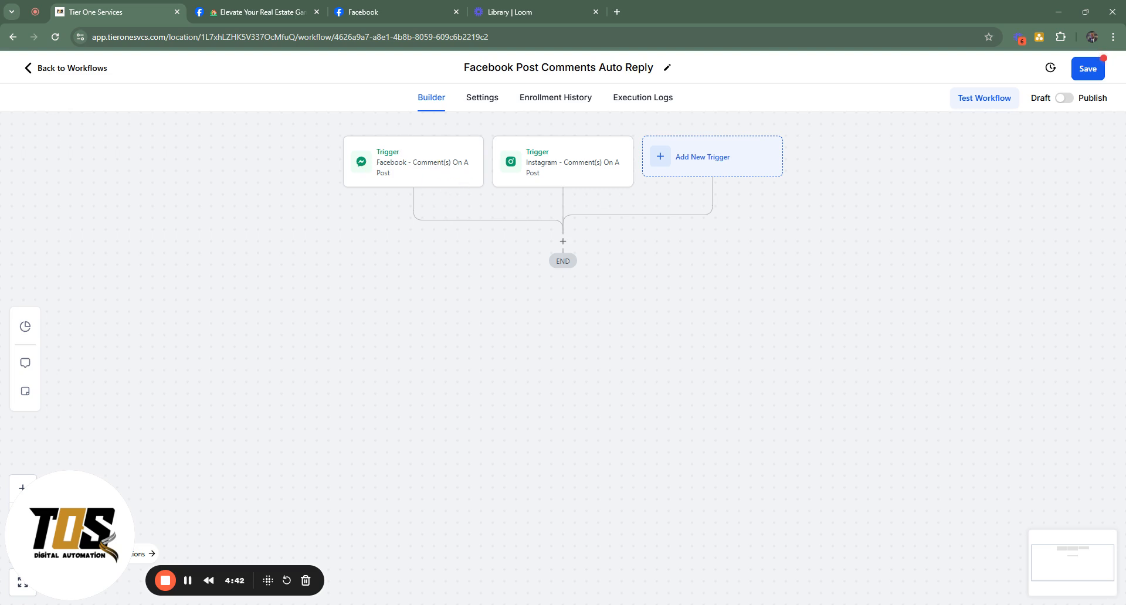
# Find the Reply In Comments communication action and add it below the two comment triggers
pyautogui.click(562, 241)
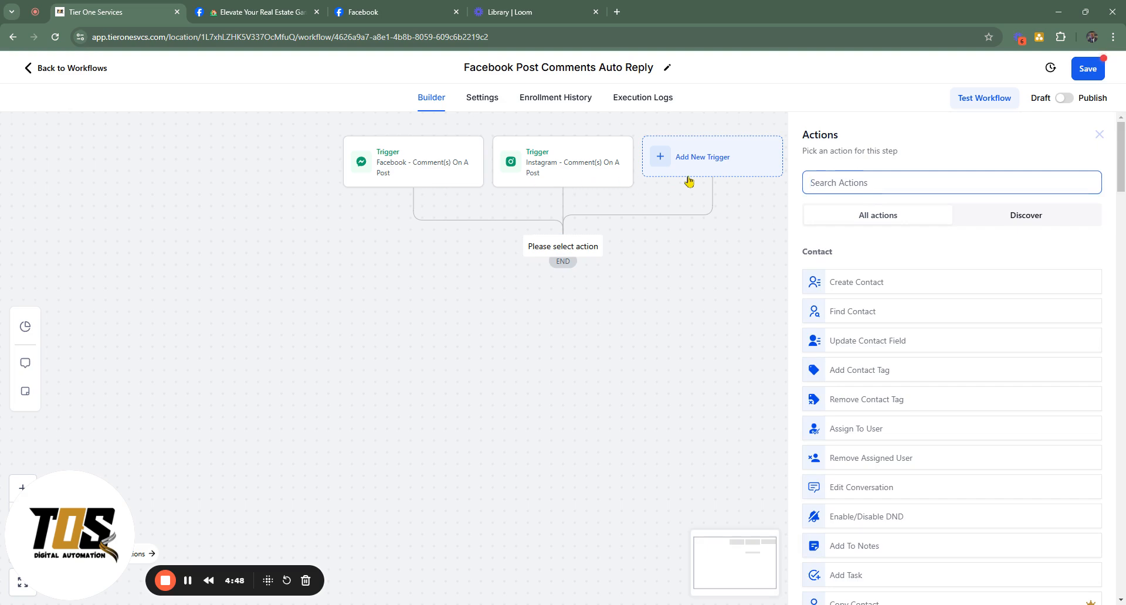
pyautogui.write('me')
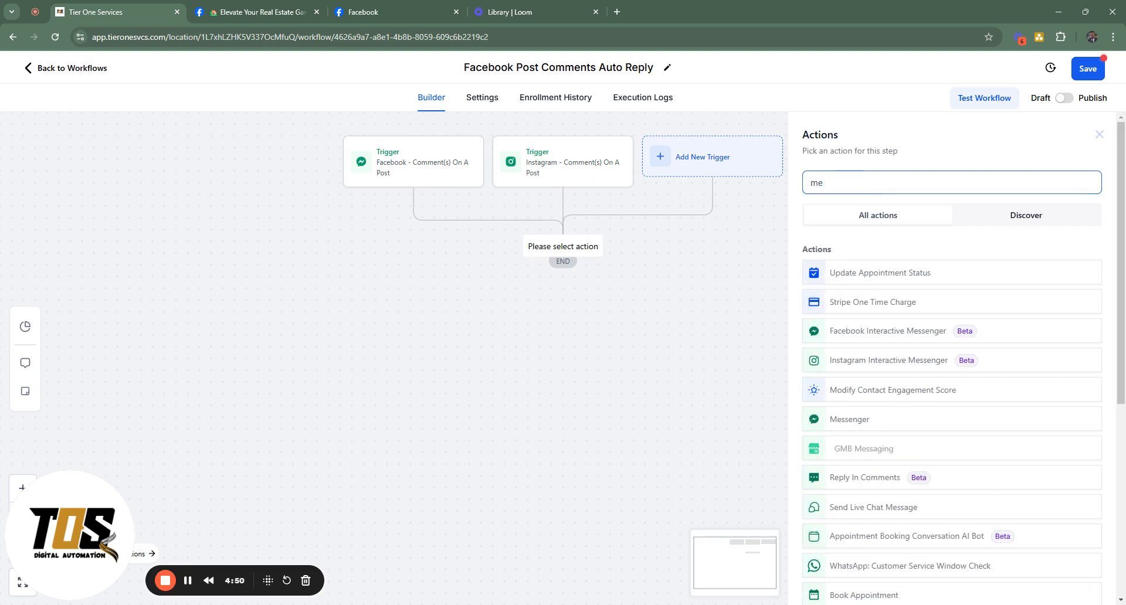
pyautogui.scroll(-5, 906, 340)
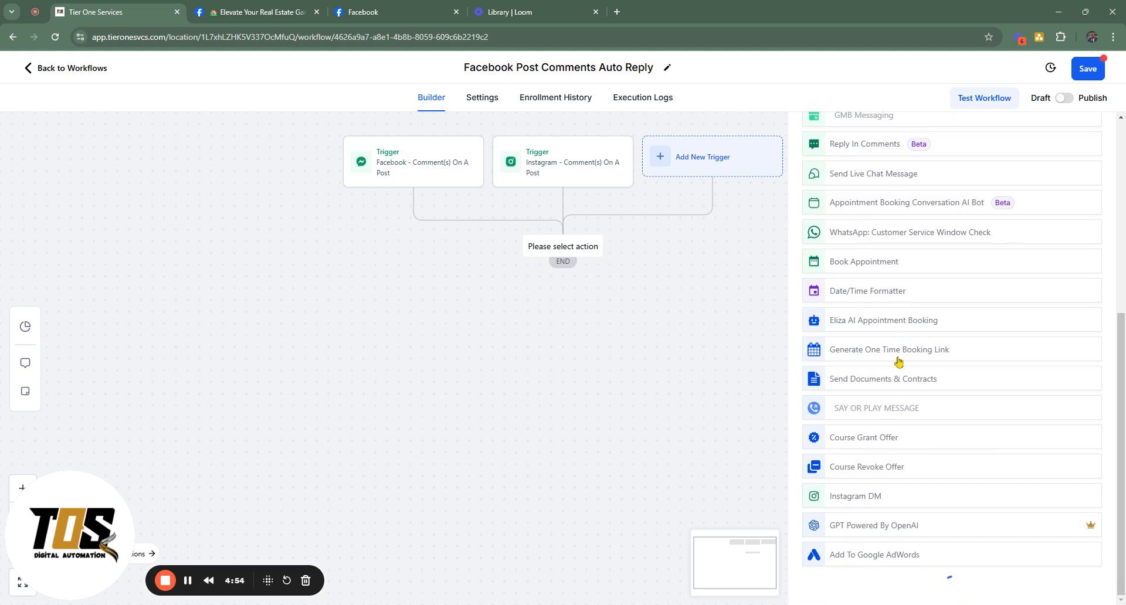
pyautogui.scroll(6, 898, 363)
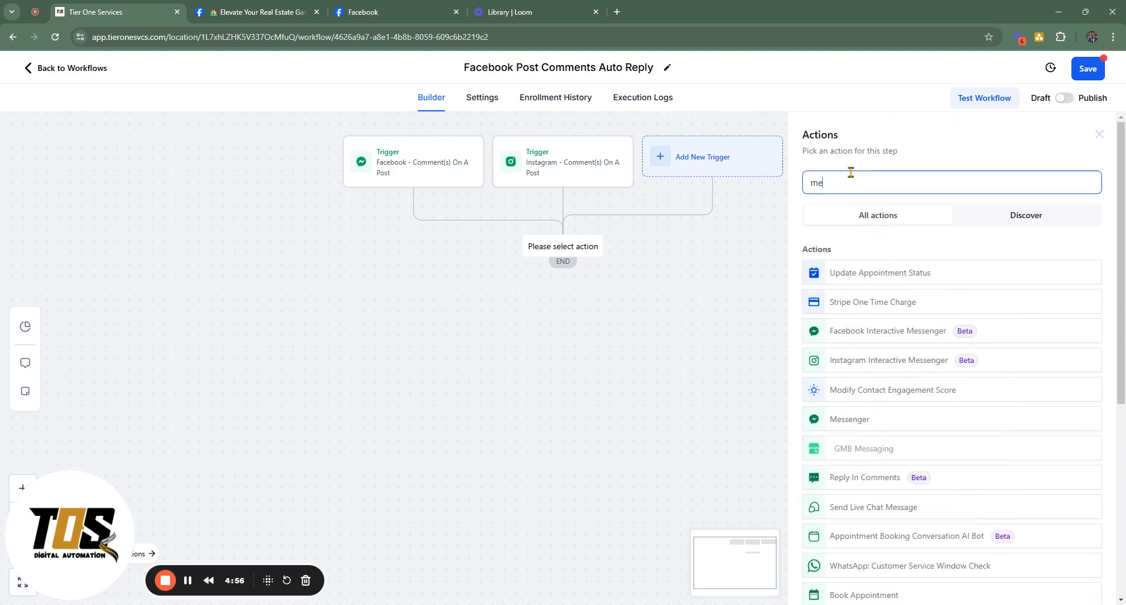
pyautogui.press('BackSpace')
pyautogui.press('BackSpace')
pyautogui.scroll(-10, 868, 301)
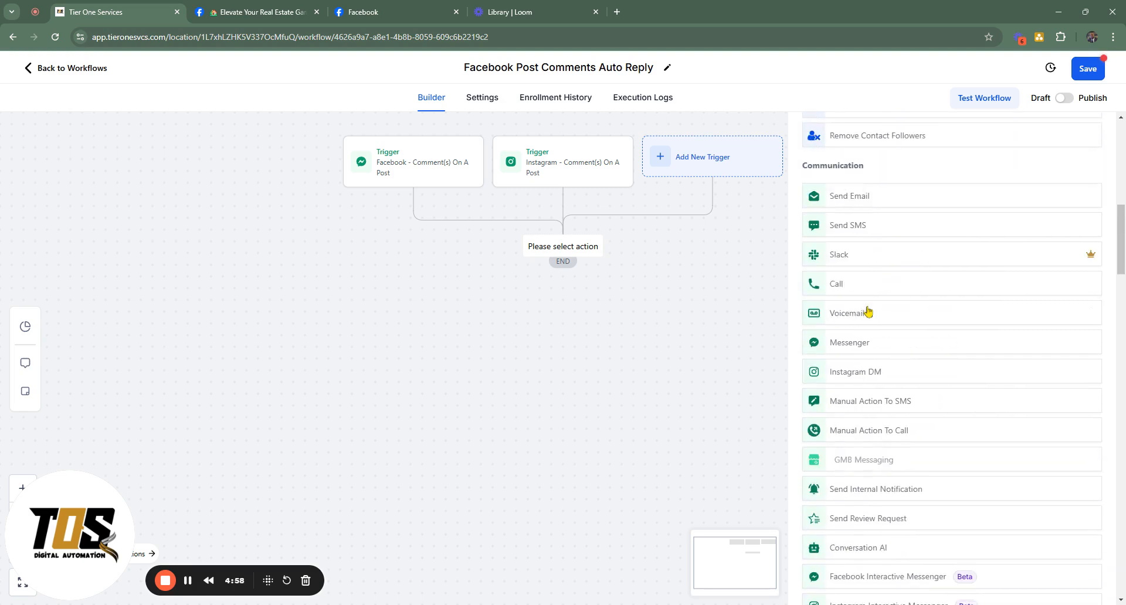
pyautogui.scroll(-5, 869, 300)
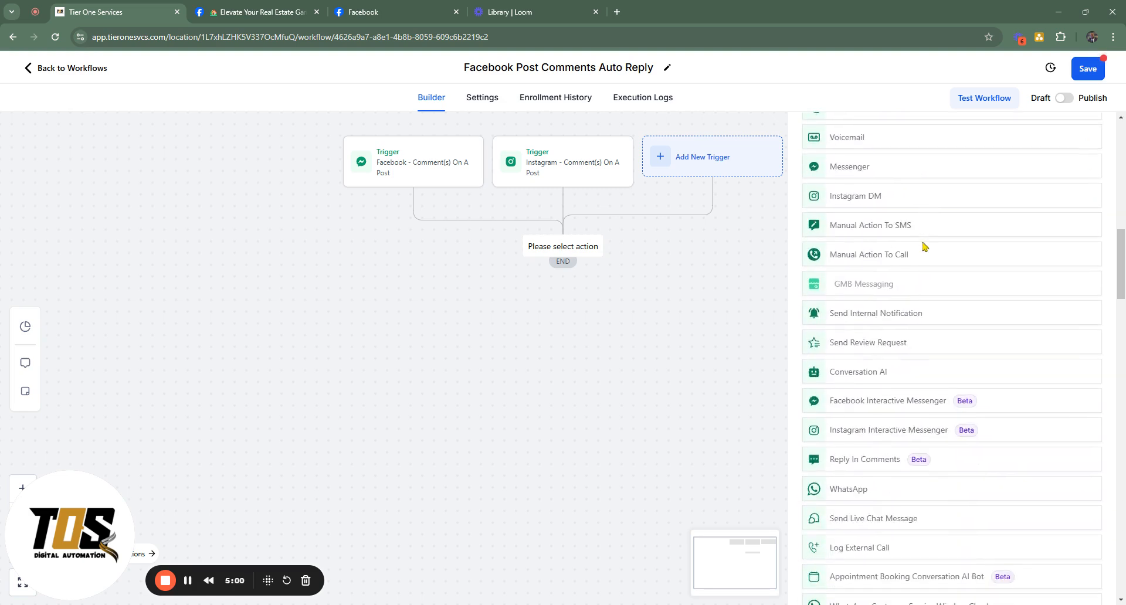
pyautogui.scroll(-1, 924, 245)
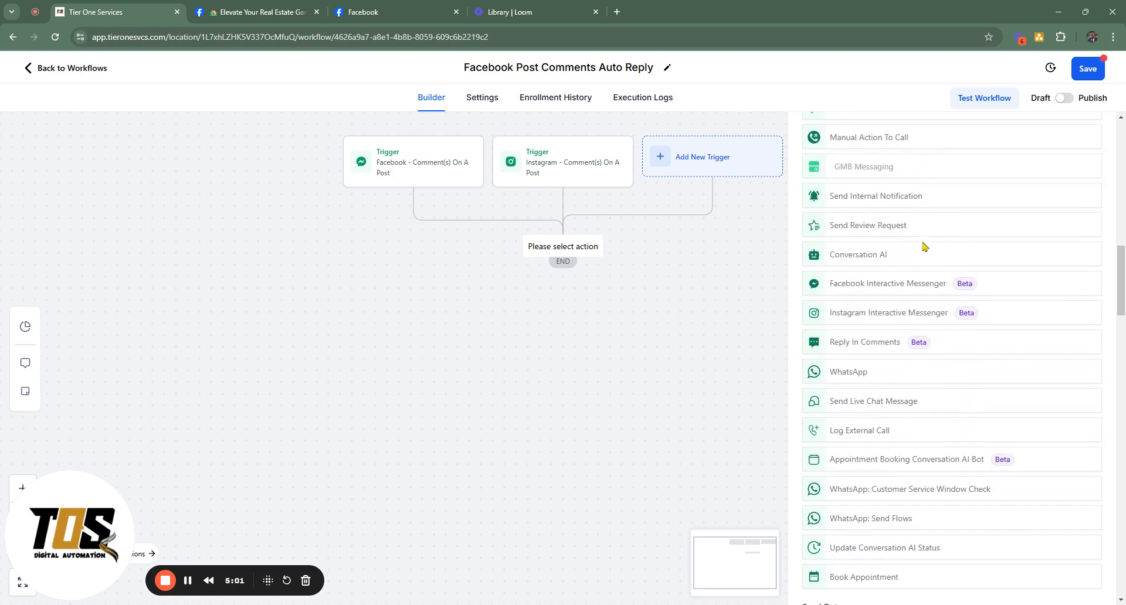
pyautogui.click(877, 350)
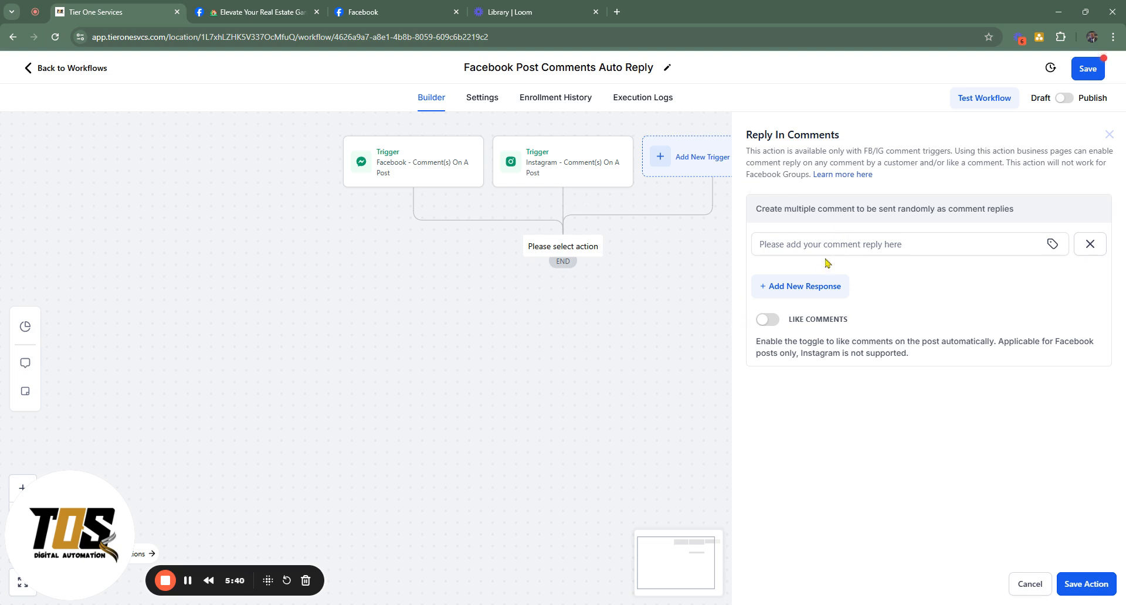
# Enter the first comment reply as "Thank you for your interest, please DM for more information and a 5% discount"
pyautogui.click(883, 244)
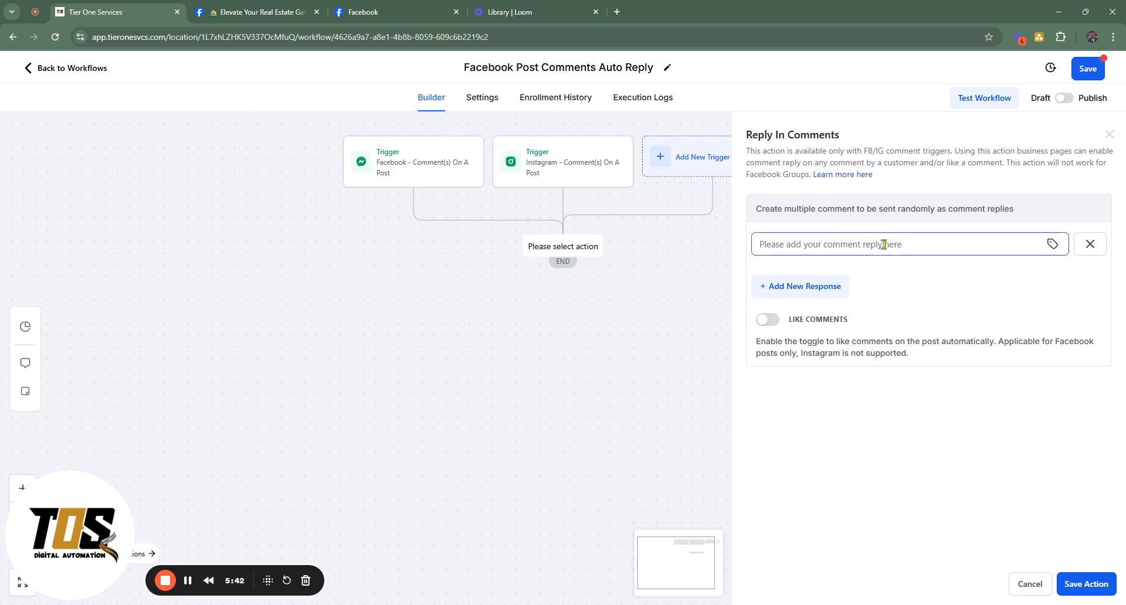
pyautogui.write('Thank you')
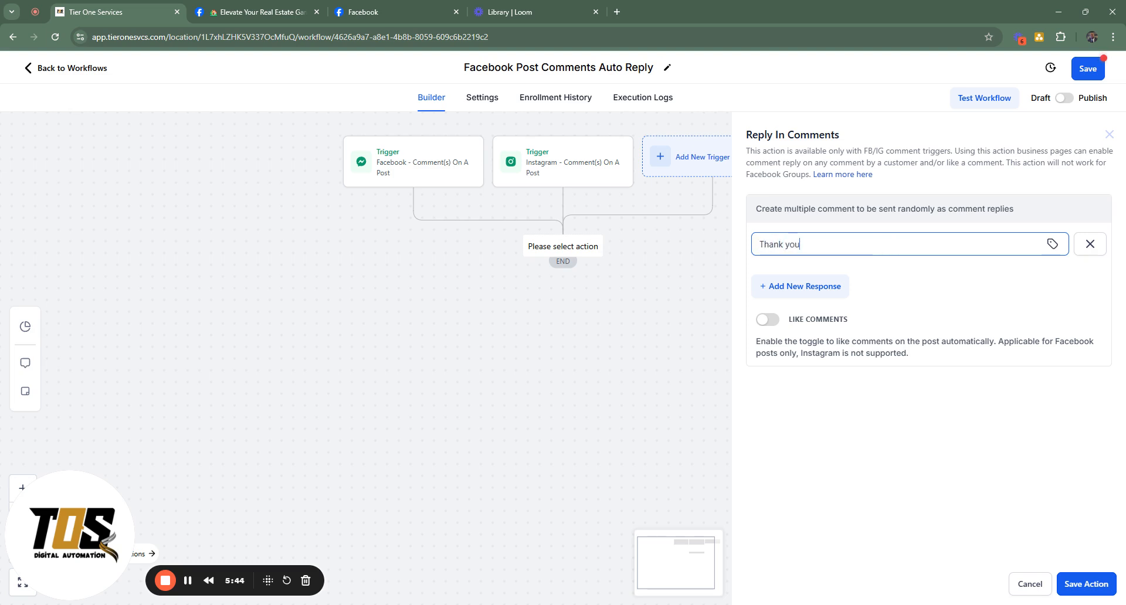
pyautogui.write(' for your interest, please ')
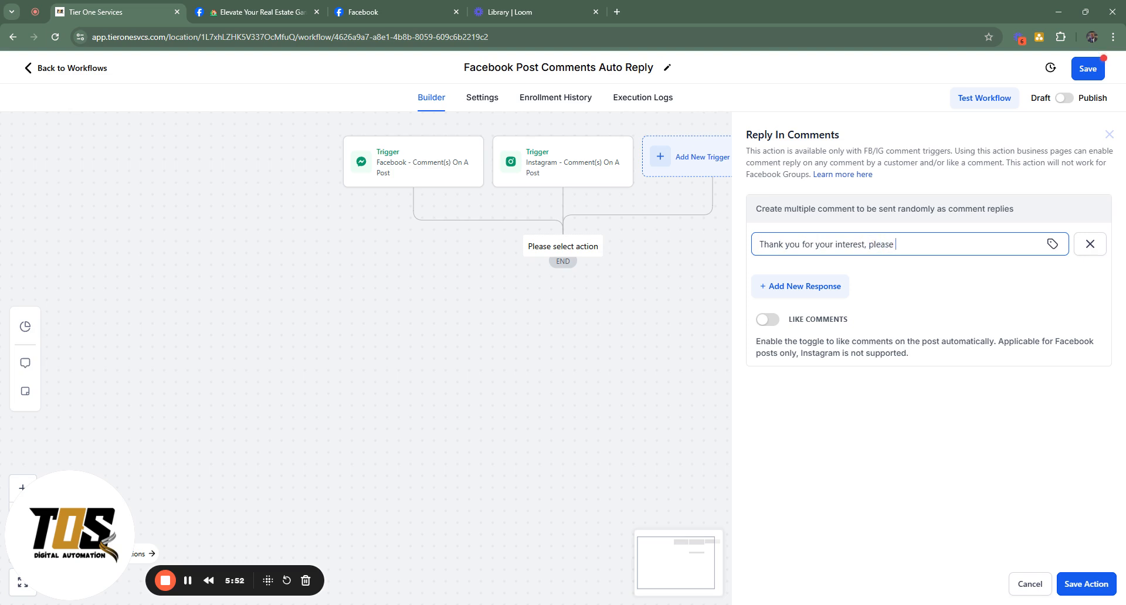
pyautogui.write('DM for more information and a ')
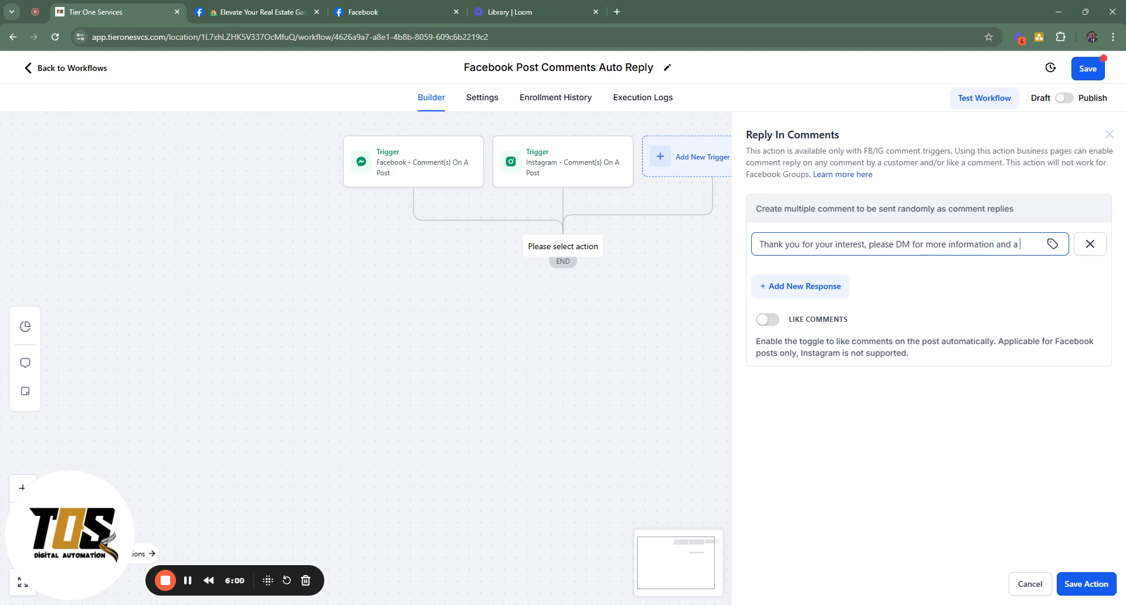
pyautogui.write('5% d')
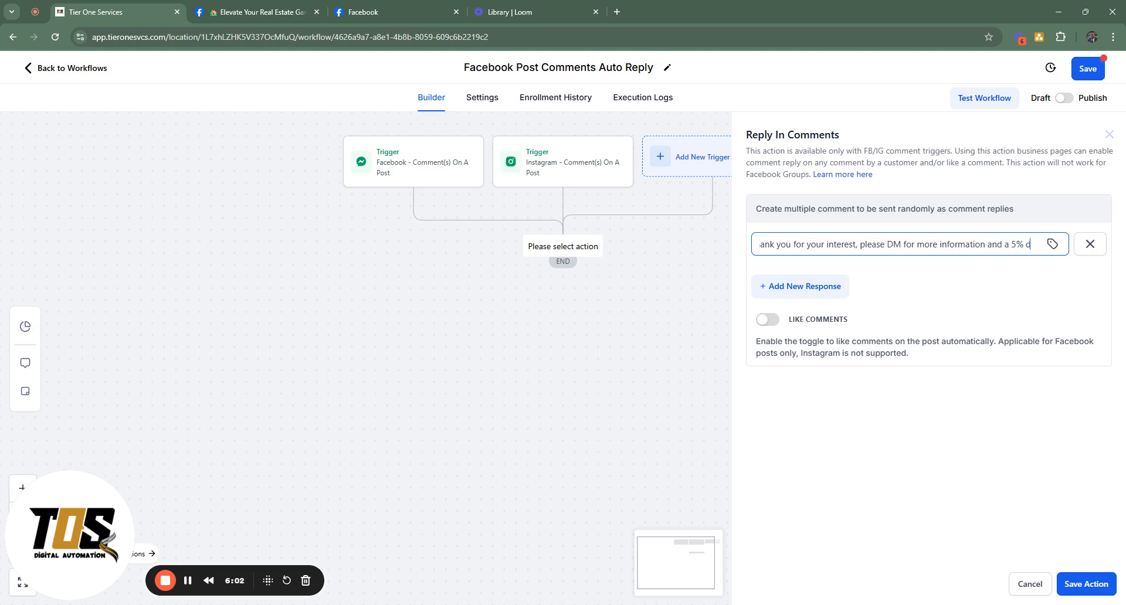
pyautogui.write('iscount!')
pyautogui.press('BackSpace')
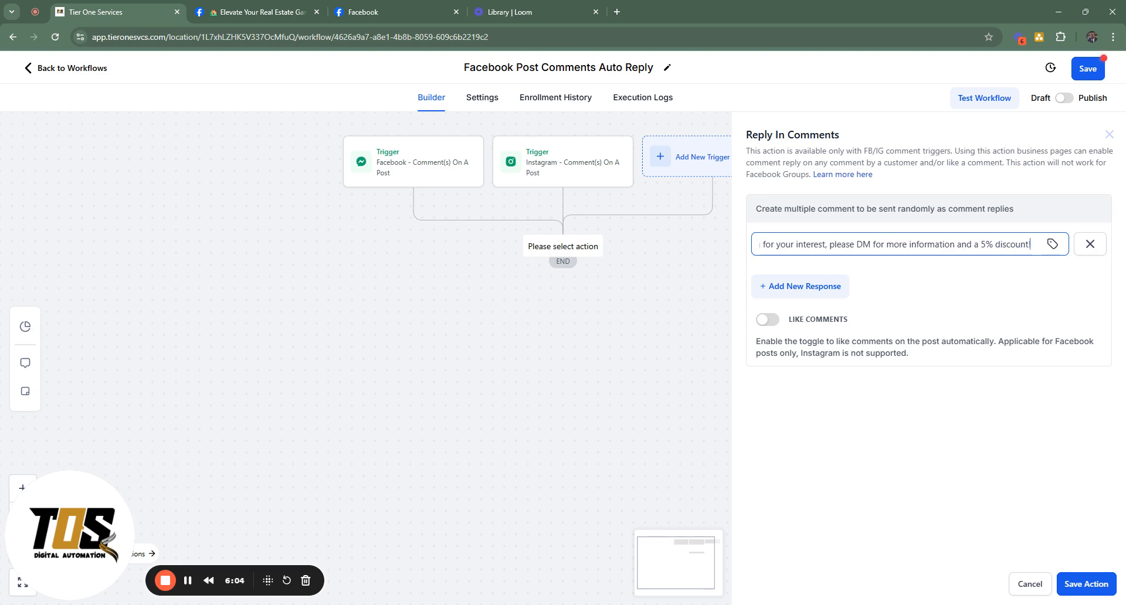
pyautogui.click(1043, 293)
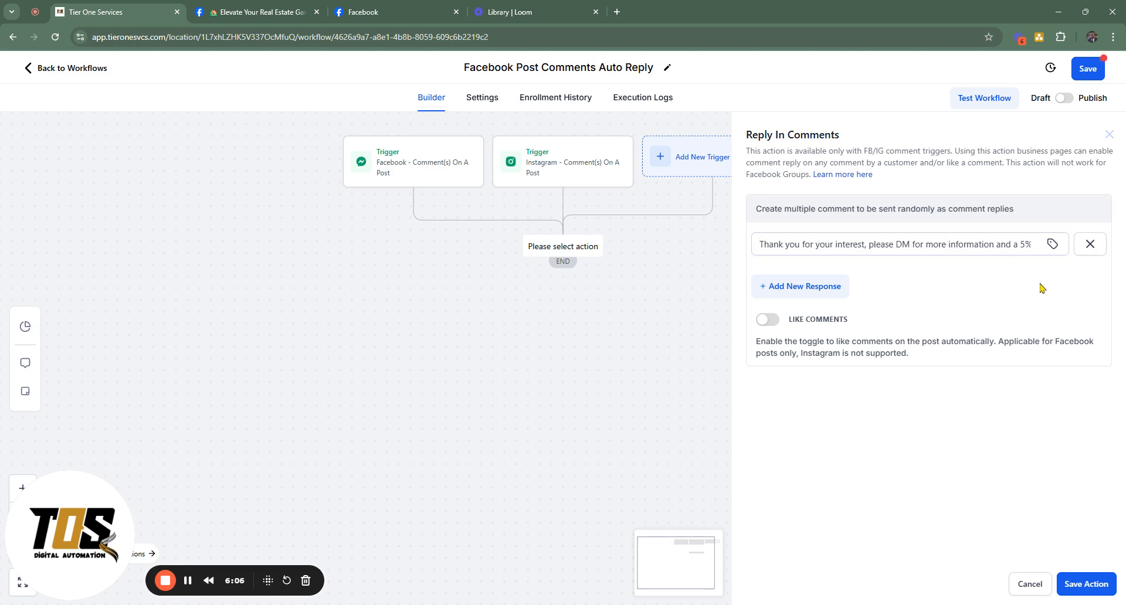
# Add a second comment response reading "Thank you"
pyautogui.click(815, 286)
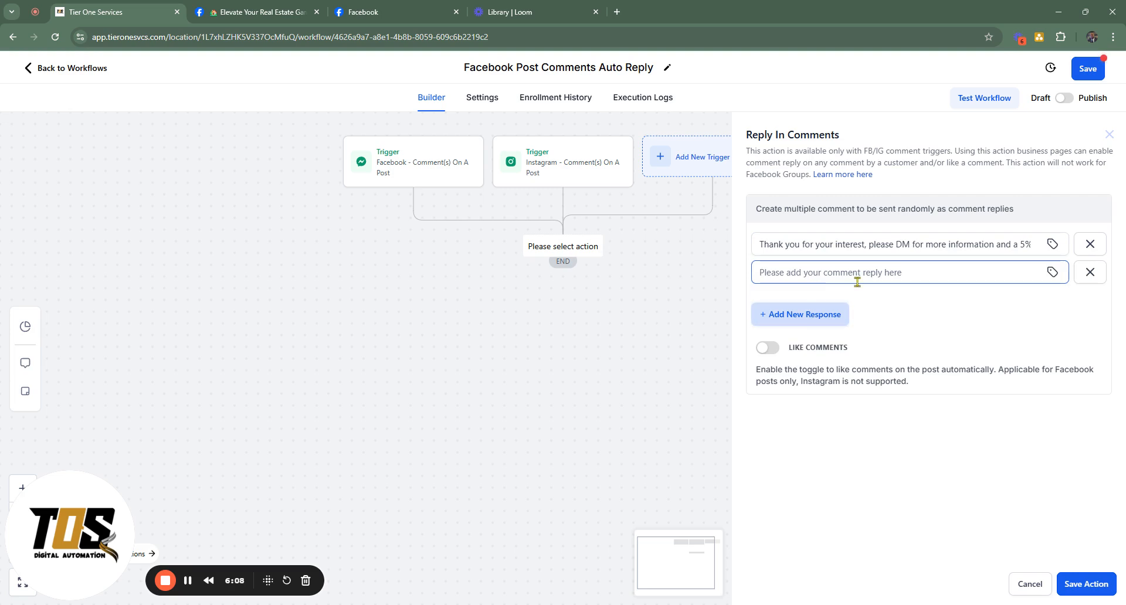
pyautogui.click(862, 305)
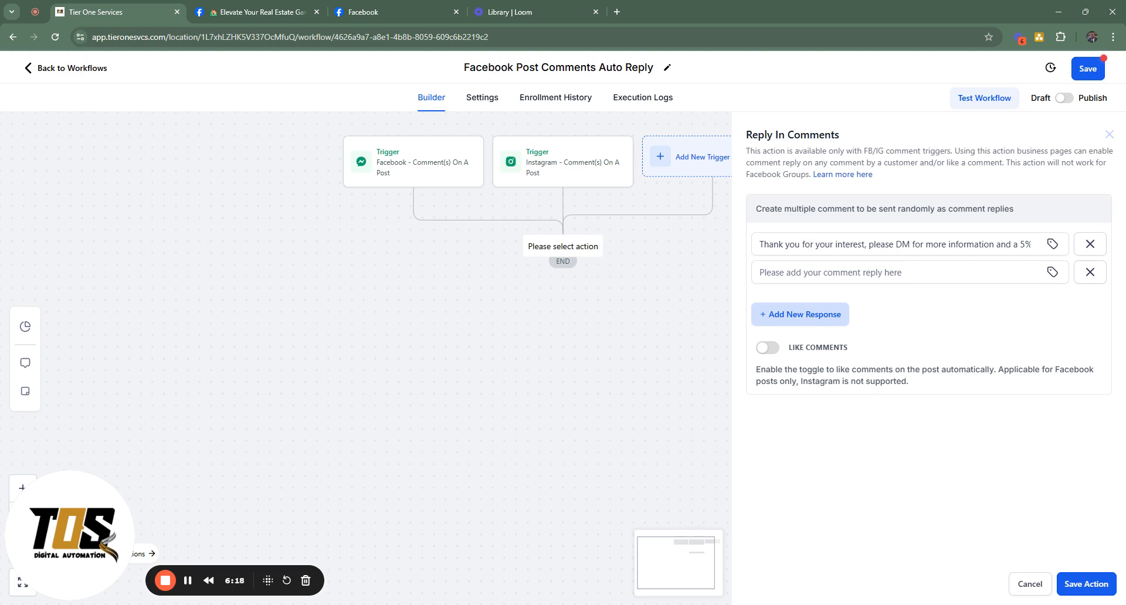
pyautogui.click(872, 273)
pyautogui.write('Thank')
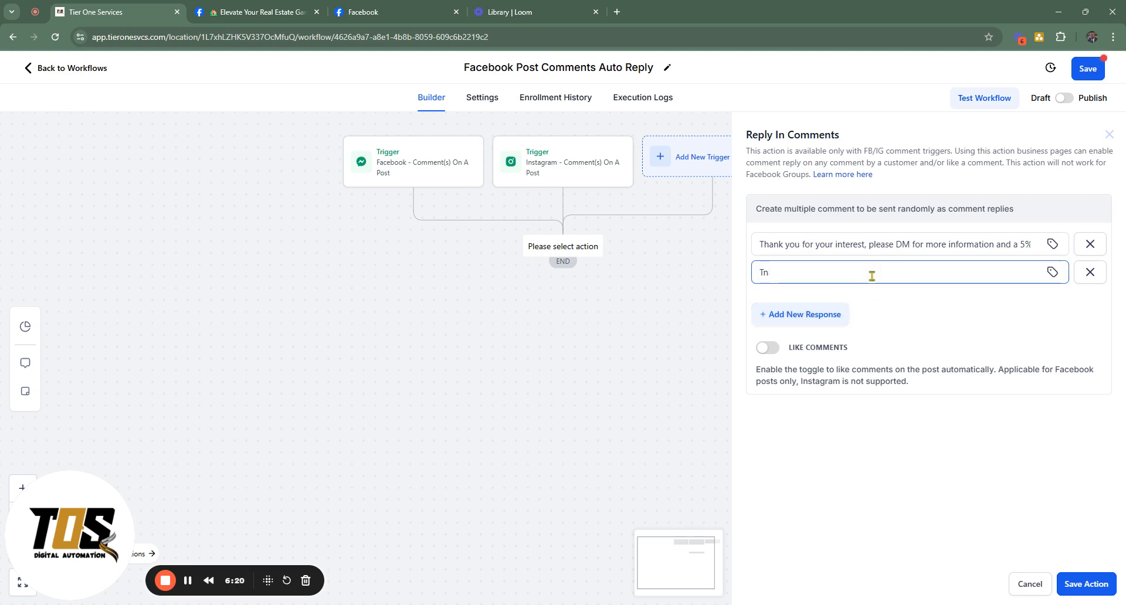
pyautogui.write(' you')
pyautogui.click(915, 309)
# Add a third comment response reading "Please Share with others!"
pyautogui.click(812, 315)
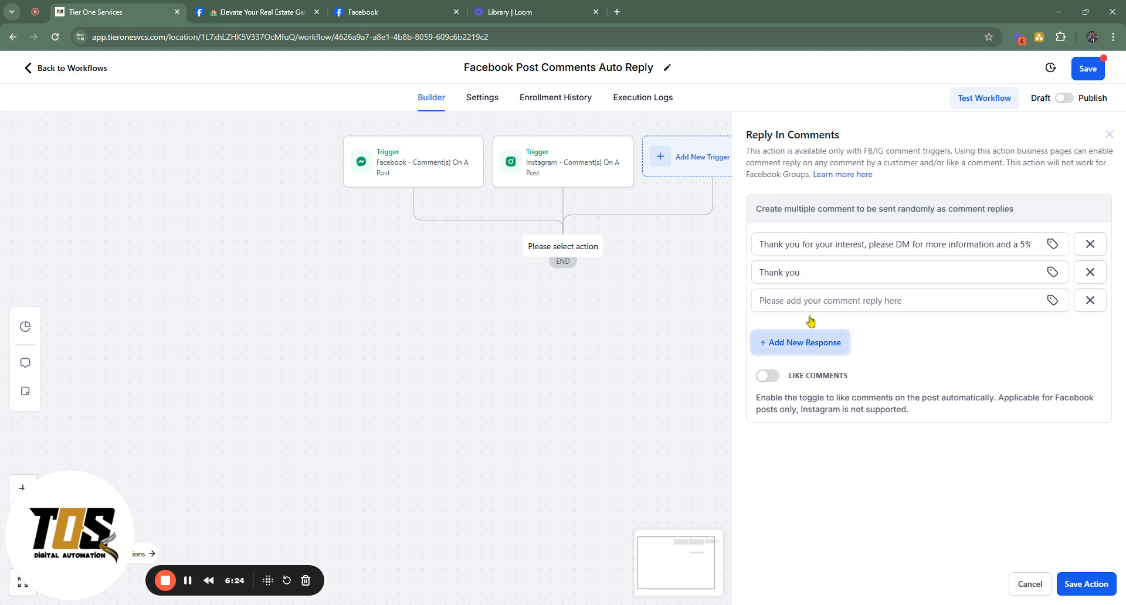
pyautogui.write('Pleas')
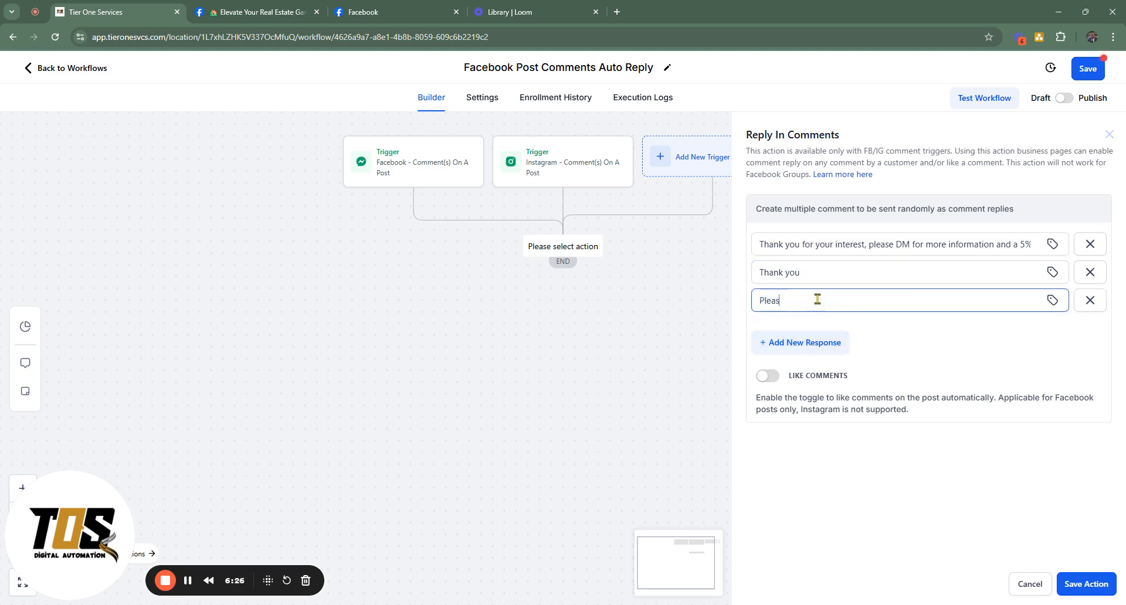
pyautogui.write('e Share with others')
pyautogui.write('.')
pyautogui.write('!')
# Enable automatic liking of comments and save the Reply In Comments action
pyautogui.moveTo(773, 399); pyautogui.dragTo(817, 399)
pyautogui.click(764, 376)
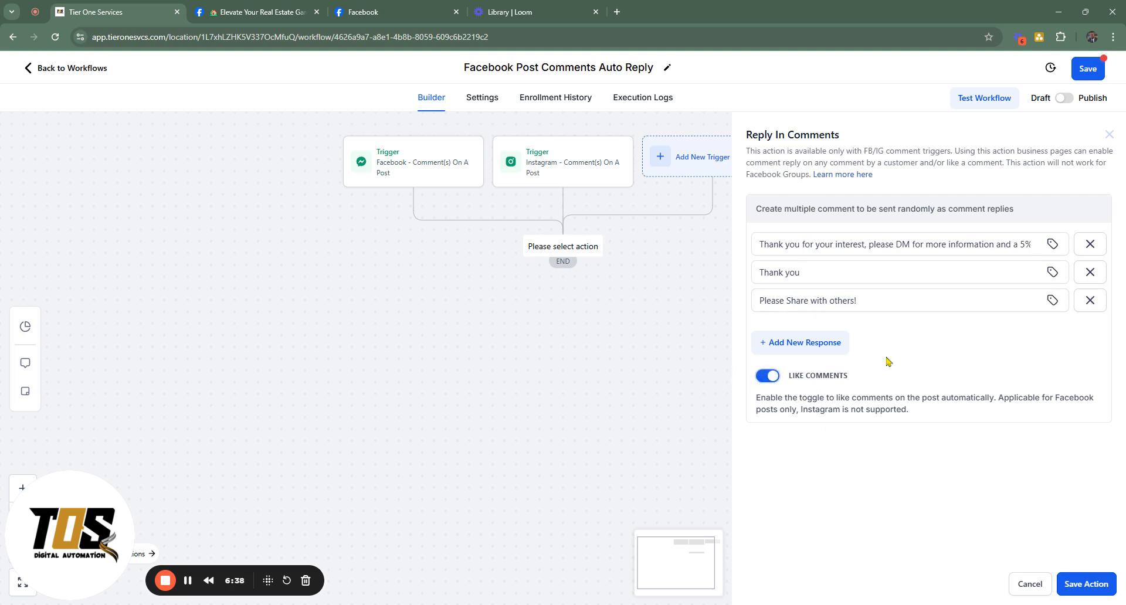
pyautogui.click(1090, 582)
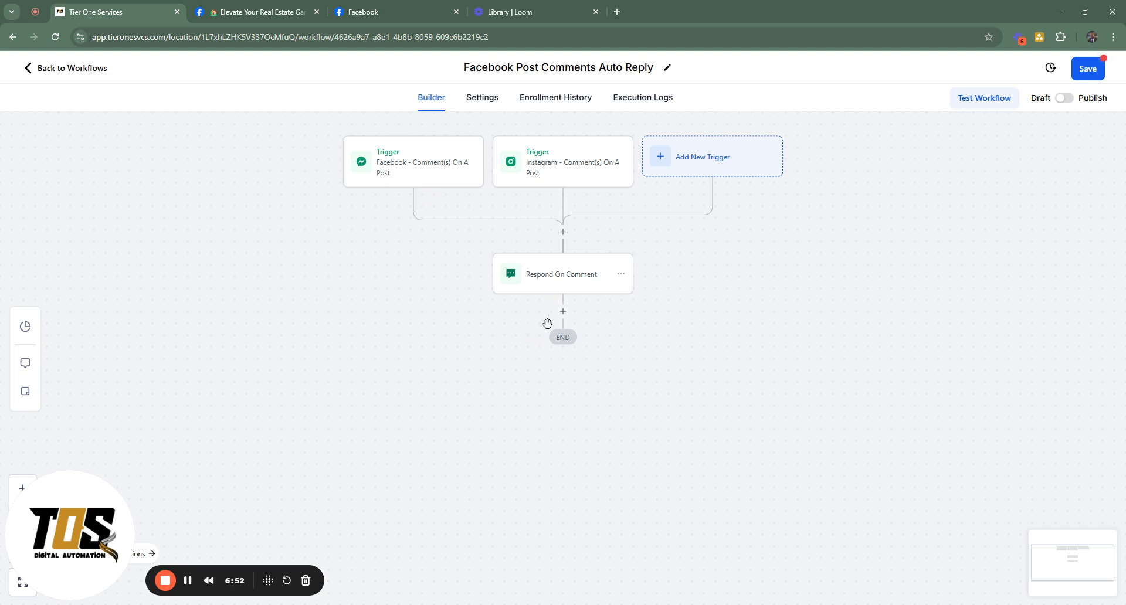
# Examine the Instagram DM action's delivery conditions, message and attachment options, and close it without saving
pyautogui.click(562, 311)
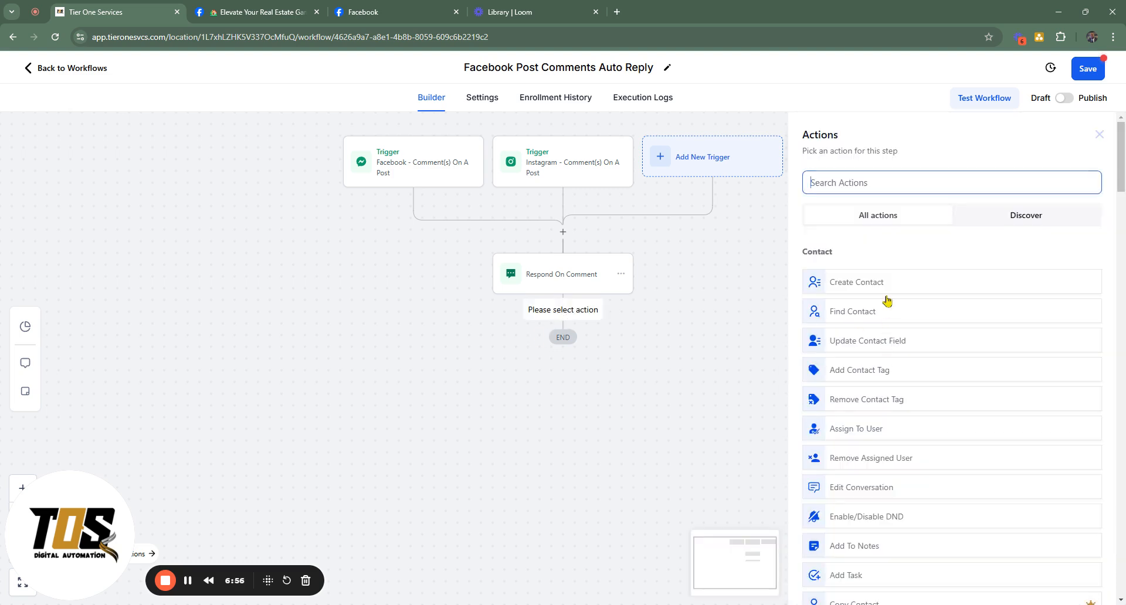
pyautogui.write('dm')
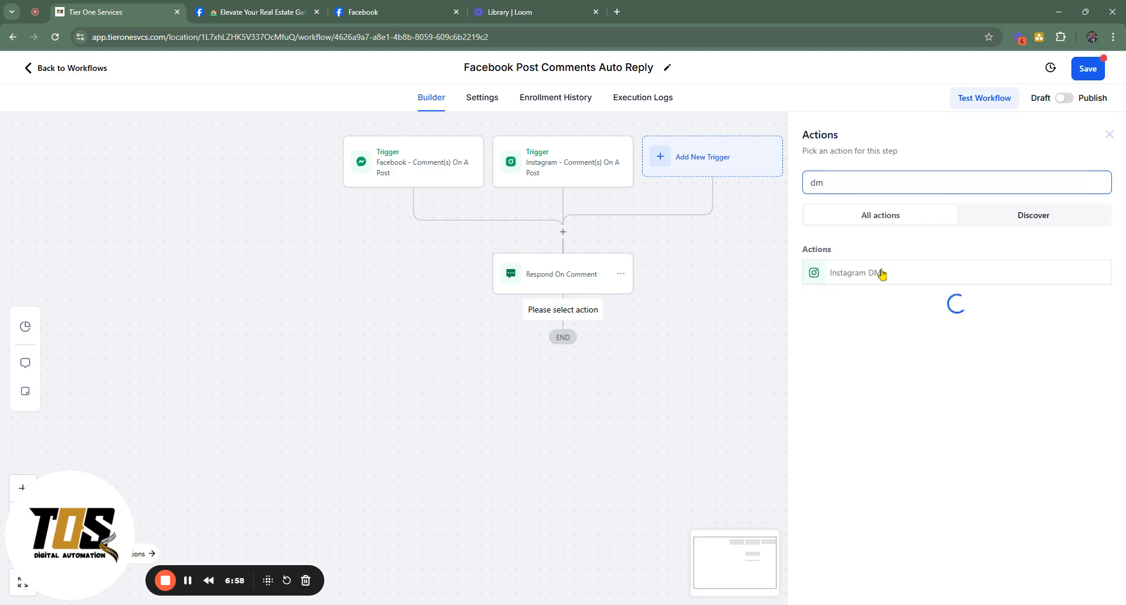
pyautogui.click(877, 274)
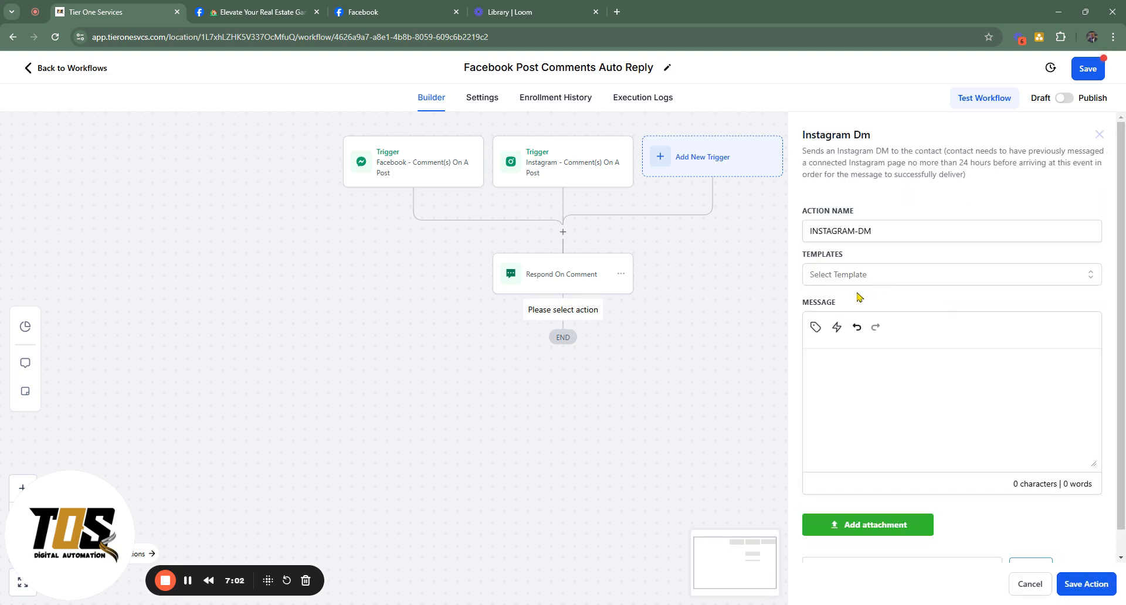
pyautogui.scroll(-1, 860, 326)
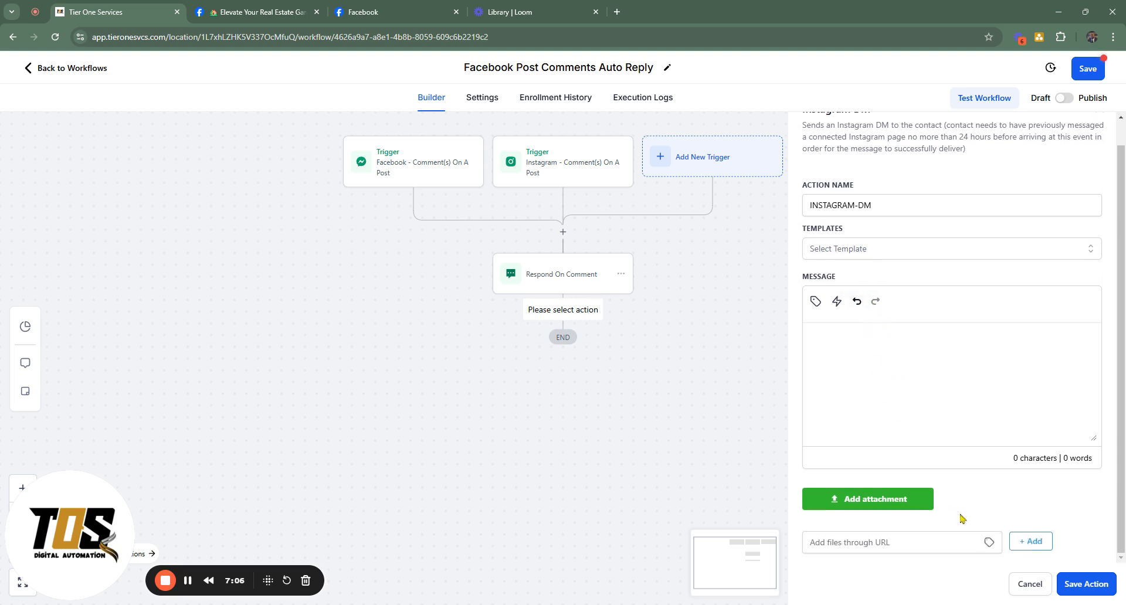
pyautogui.click(1030, 584)
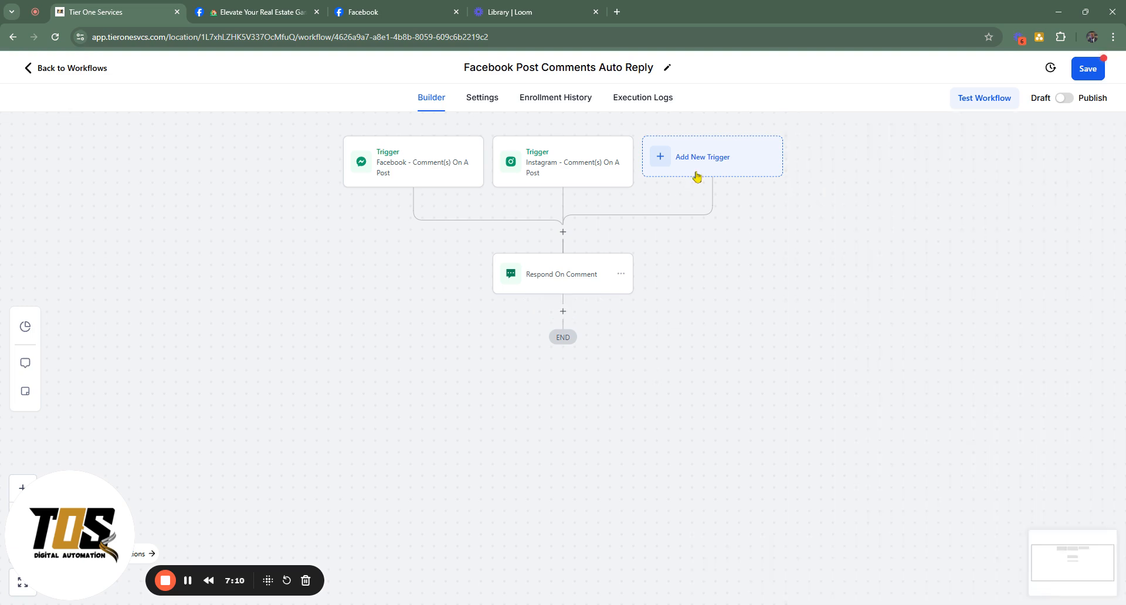
# Examine the Messenger action's delivery conditions, message and attachment options, and close it without saving
pyautogui.click(562, 311)
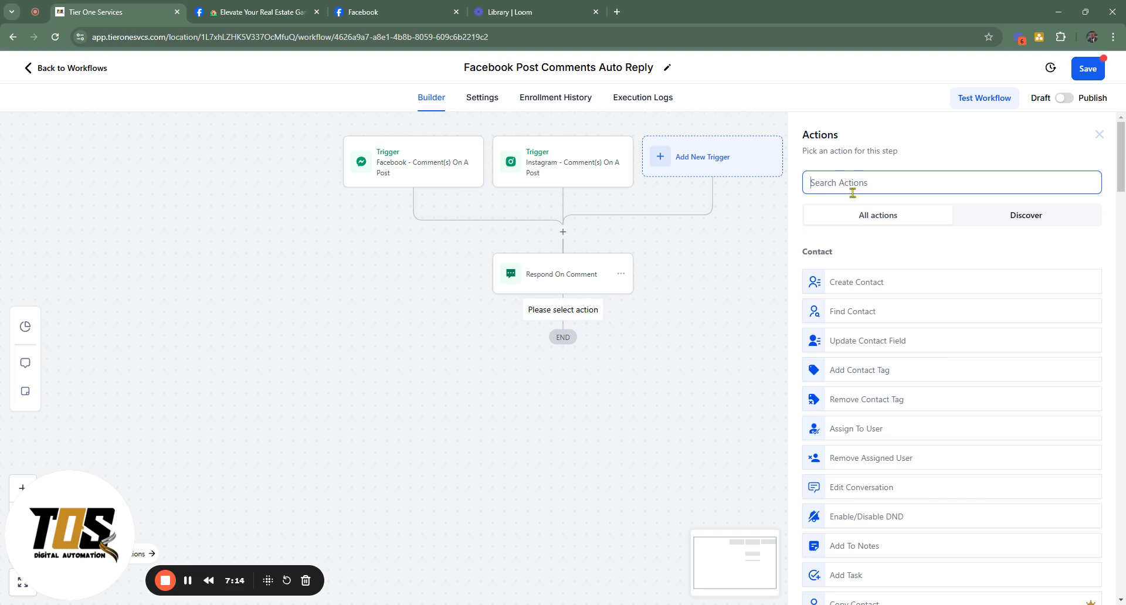
pyautogui.scroll(-10, 919, 299)
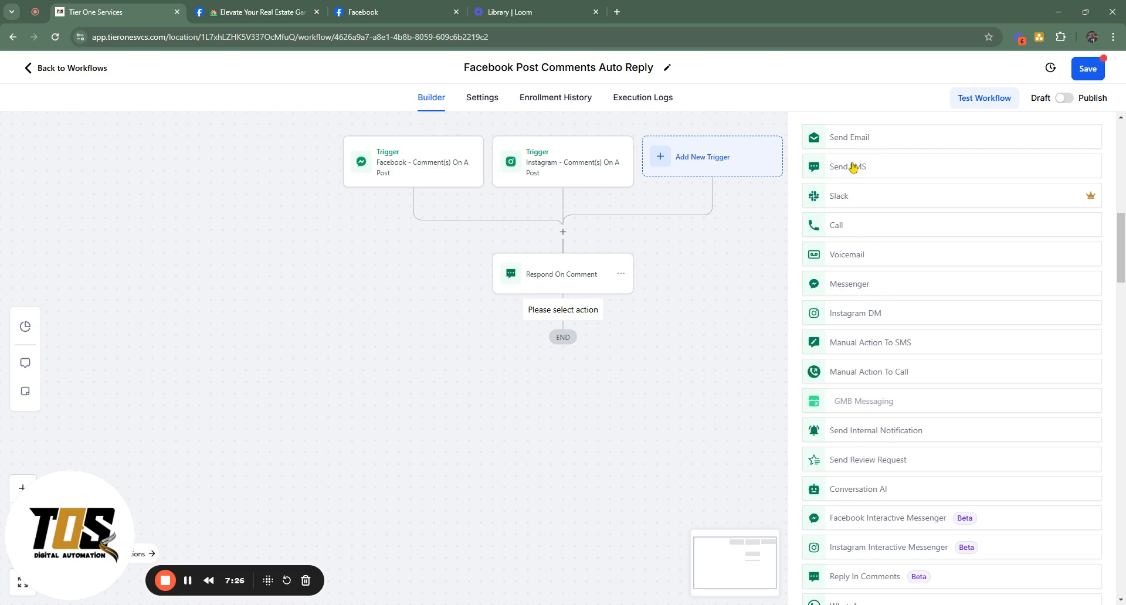
pyautogui.click(868, 291)
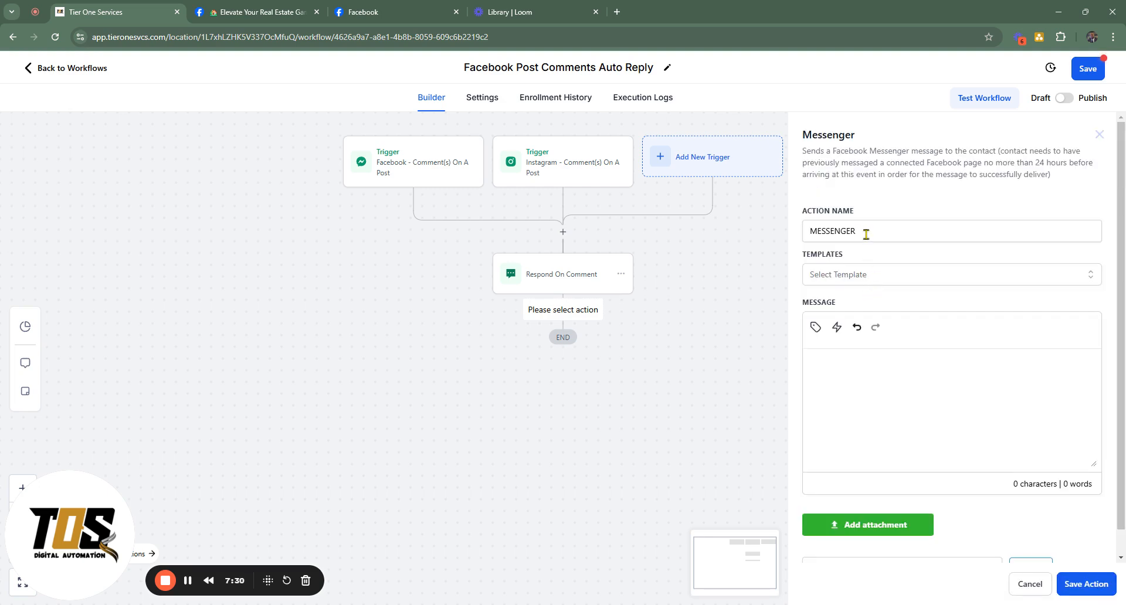
pyautogui.moveTo(807, 163); pyautogui.dragTo(904, 164)
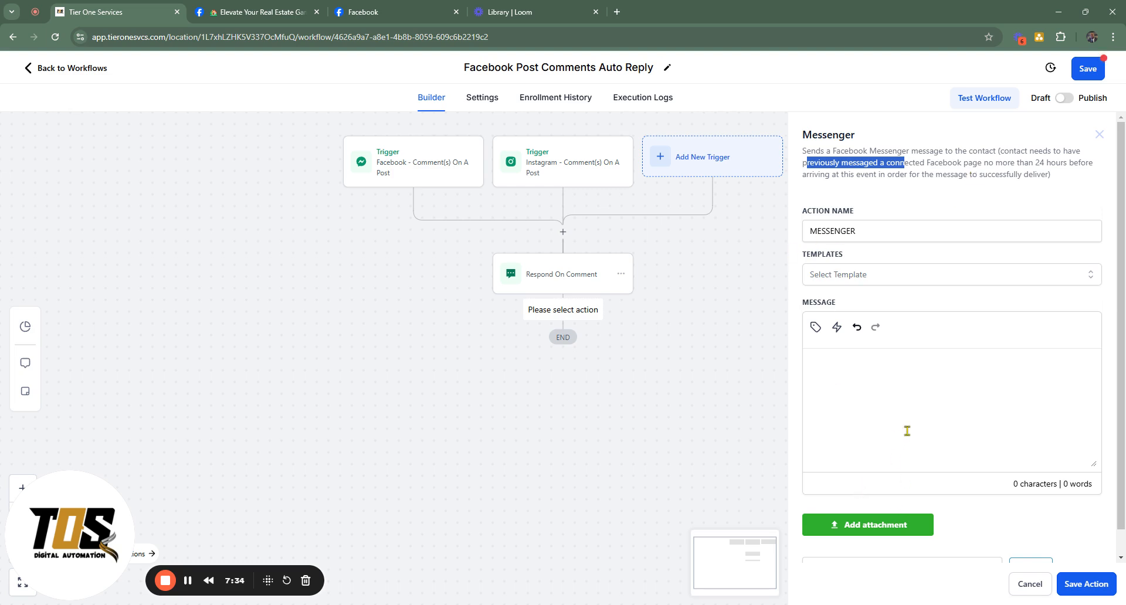
pyautogui.scroll(-1, 907, 431)
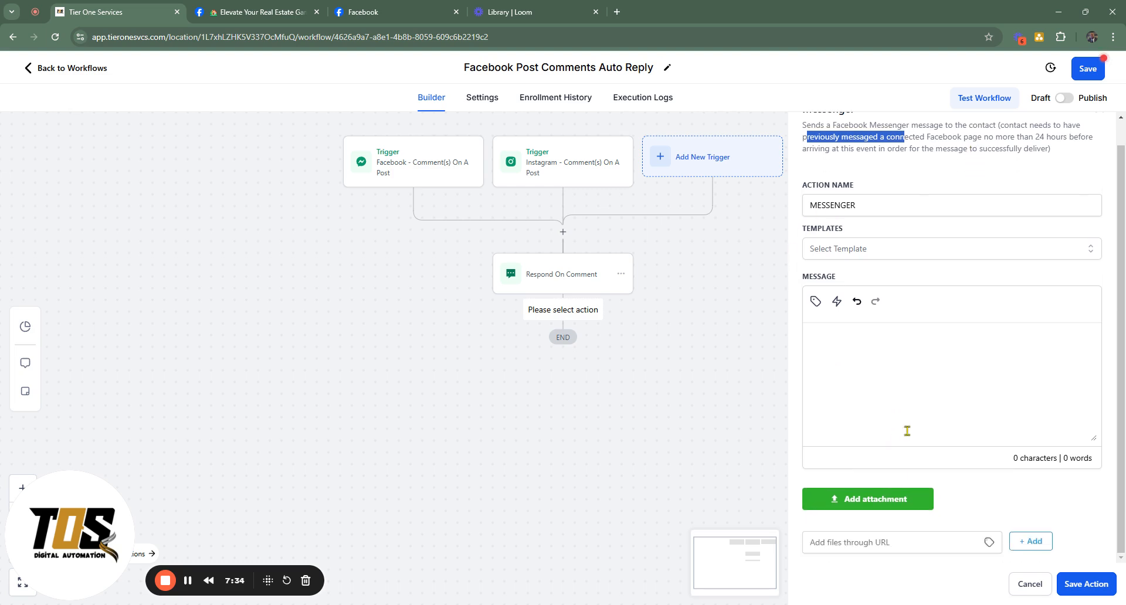
pyautogui.click(1028, 586)
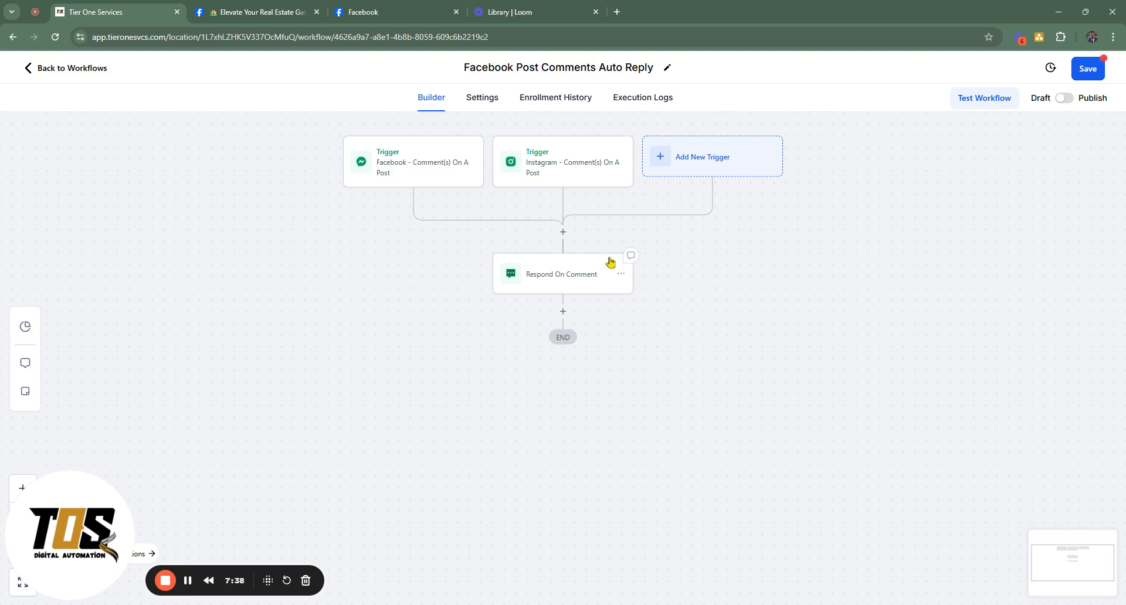